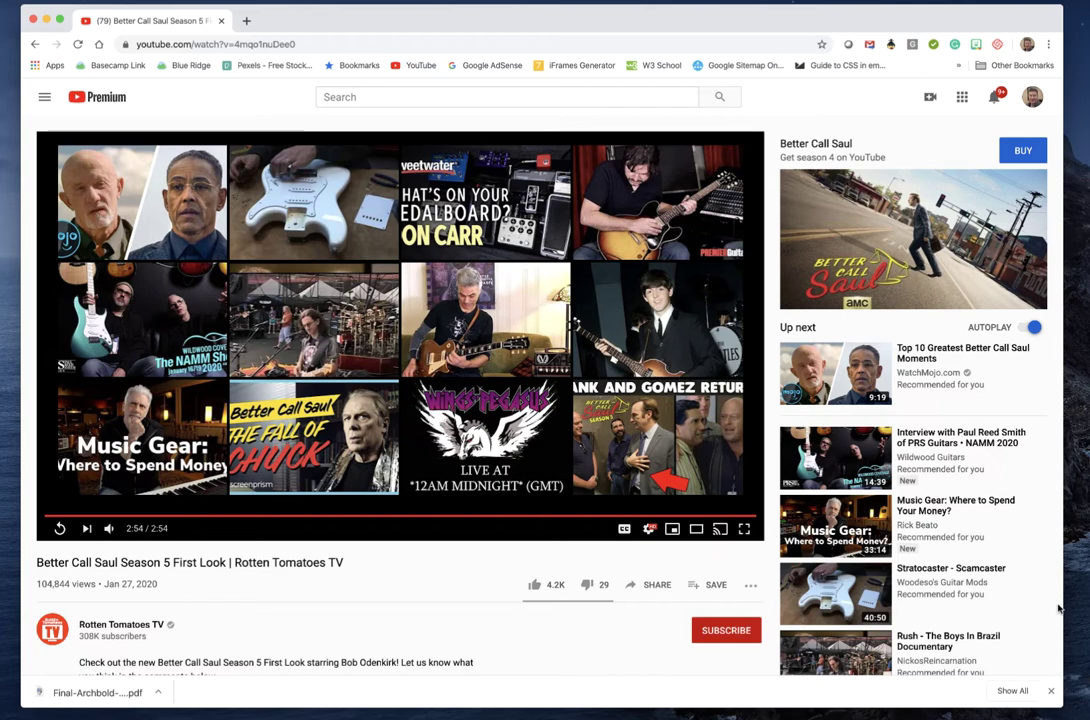
- Go from the account avatar into YouTube Studio and open the channel's Playlists page
{"action": "left_click", "coordinate": [1033, 98]}
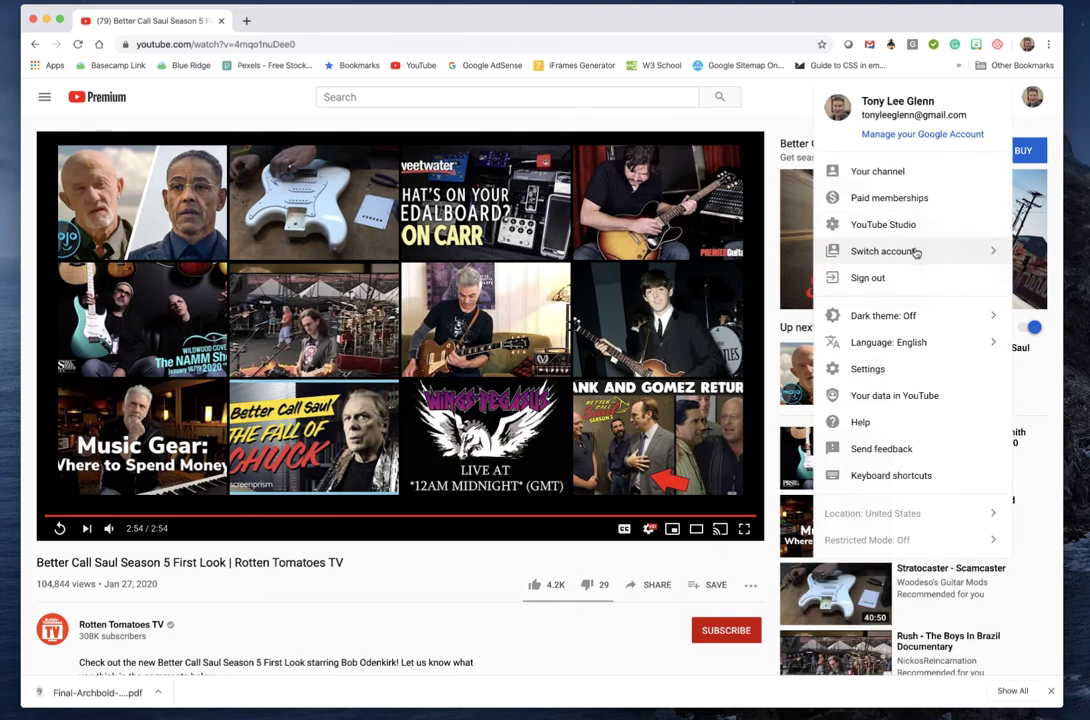
{"action": "left_click", "coordinate": [883, 224]}
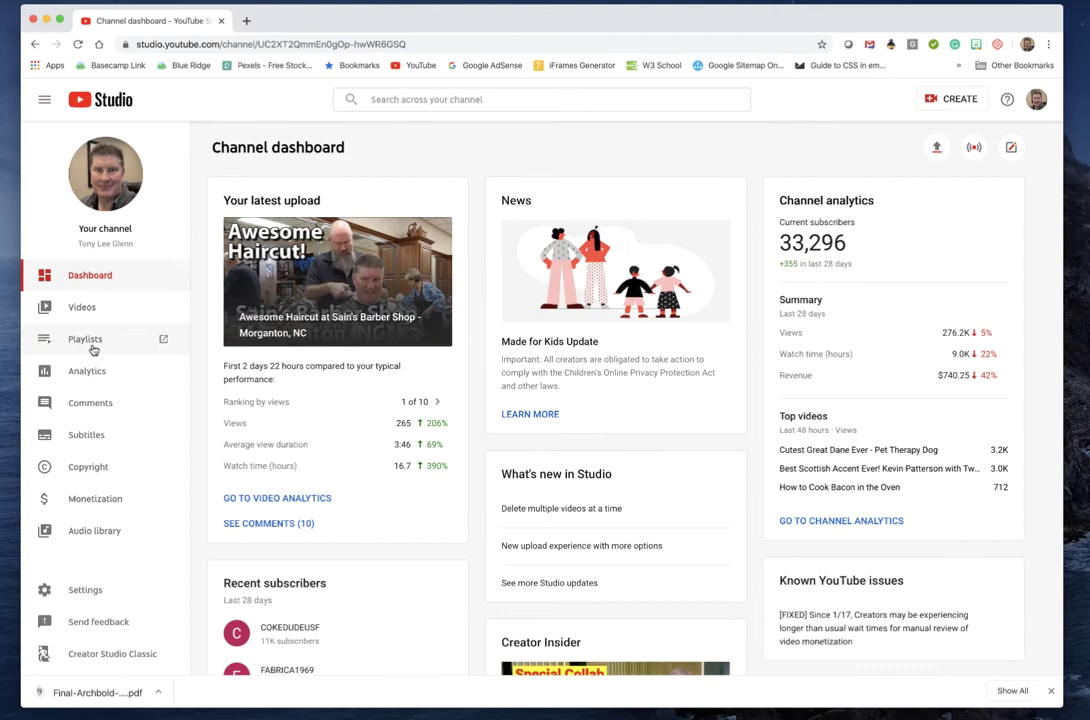
{"action": "left_click", "coordinate": [86, 340]}
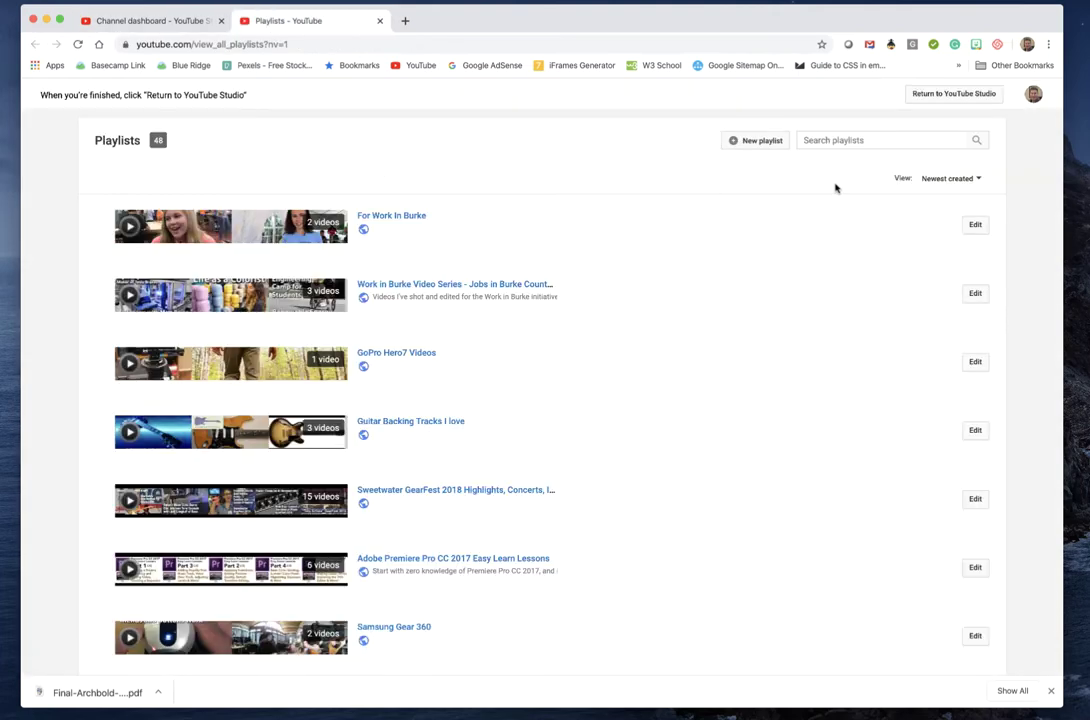
- Create a new Public playlist named 'Work in Burke 2'
{"action": "left_click", "coordinate": [756, 142]}
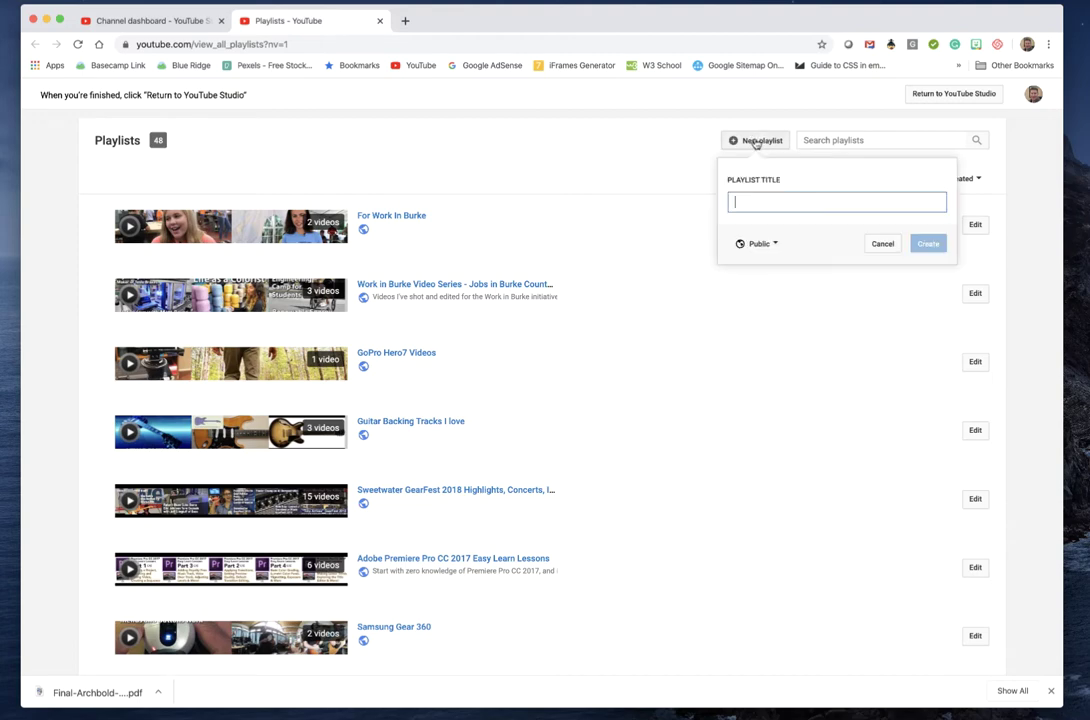
{"action": "left_click", "coordinate": [765, 200]}
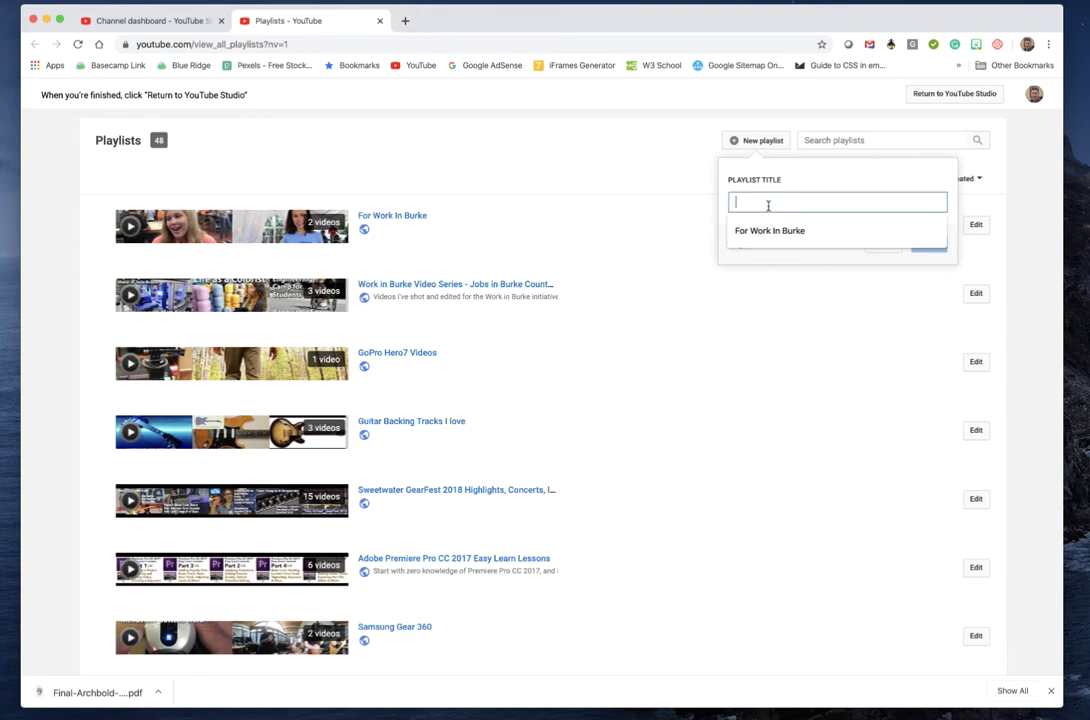
{"action": "type", "text": "Work in Burke 2"}
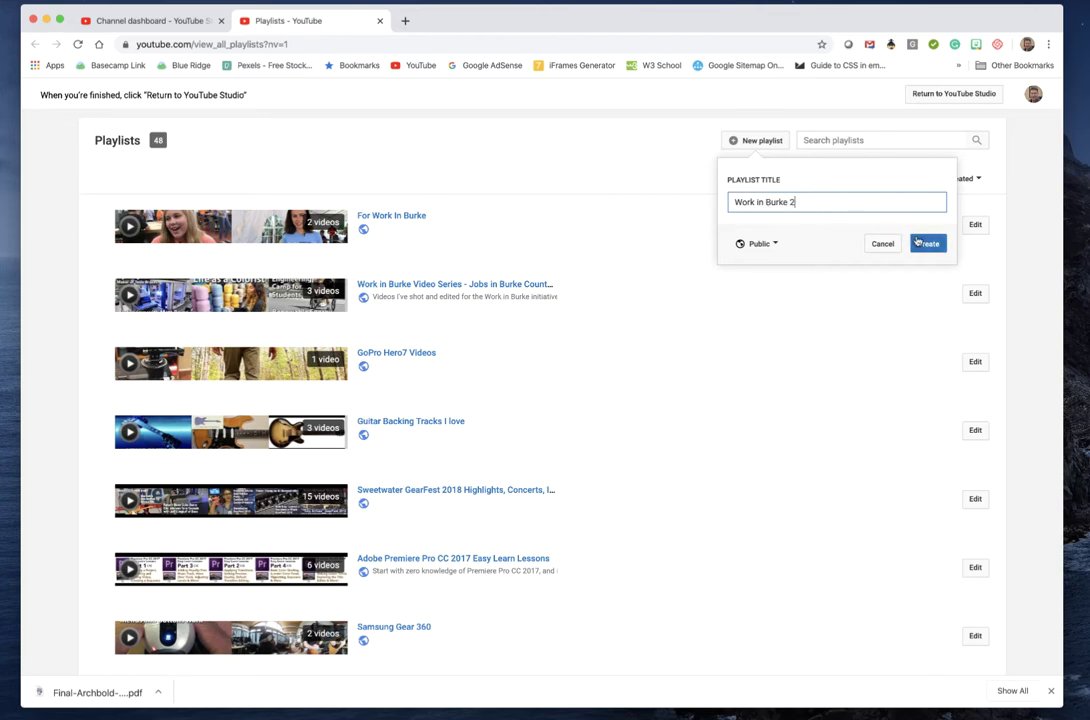
{"action": "left_click", "coordinate": [929, 245]}
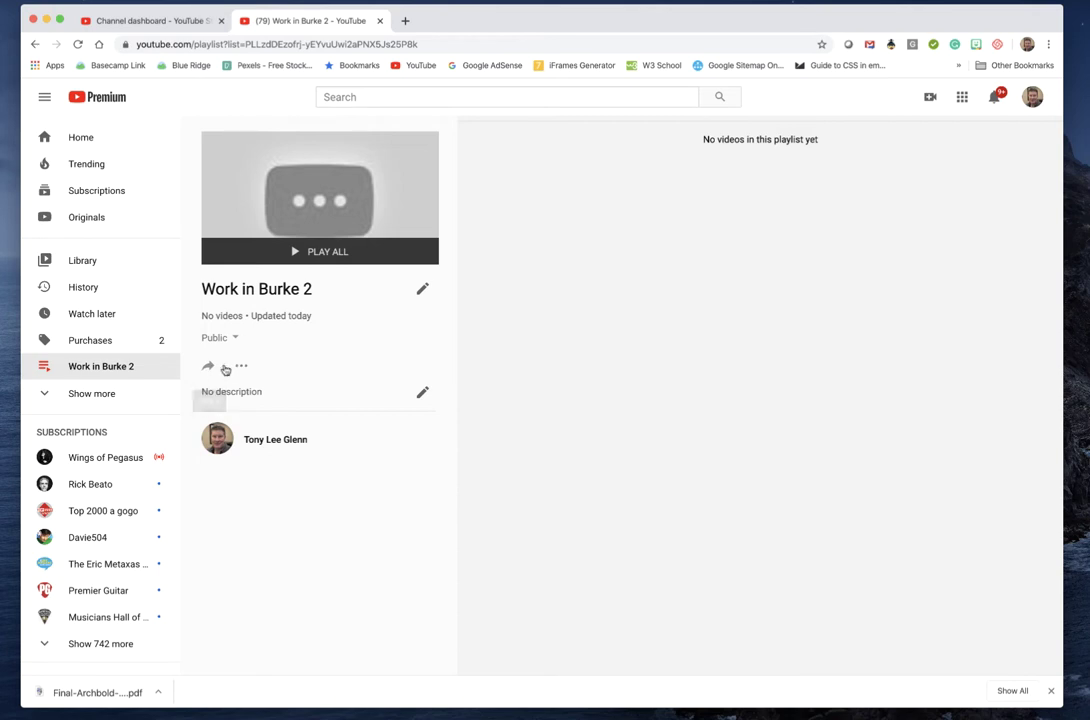
- Open the new playlist's advanced settings, then visit the Work in Burke channel page
{"action": "left_click", "coordinate": [241, 368]}
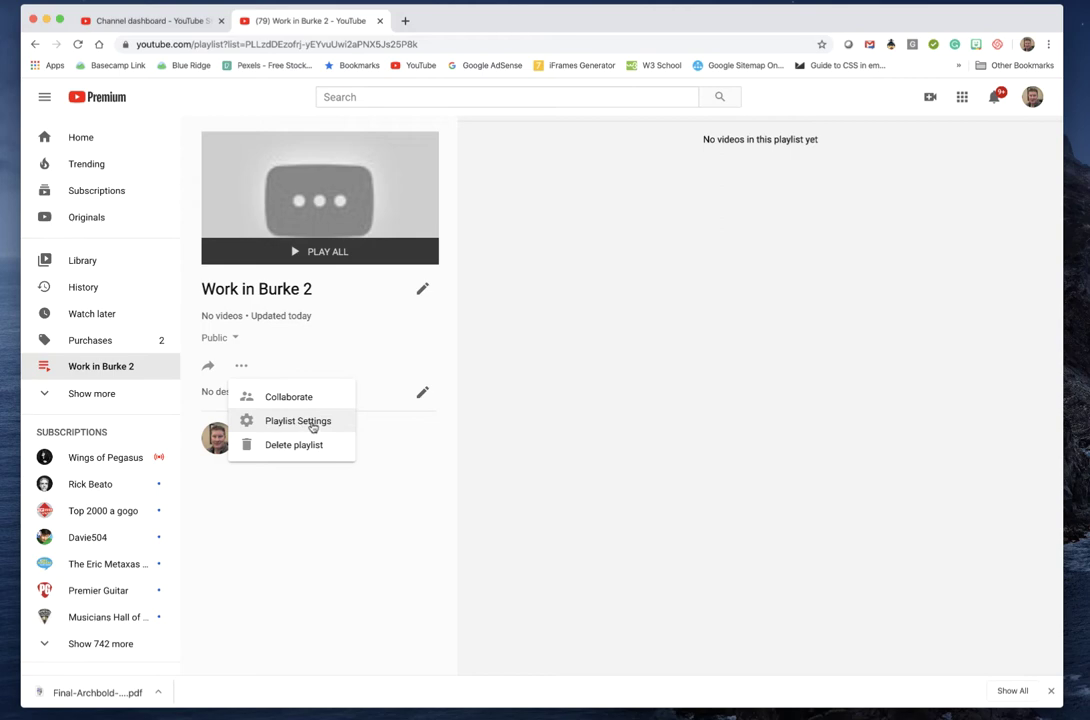
{"action": "left_click", "coordinate": [312, 424]}
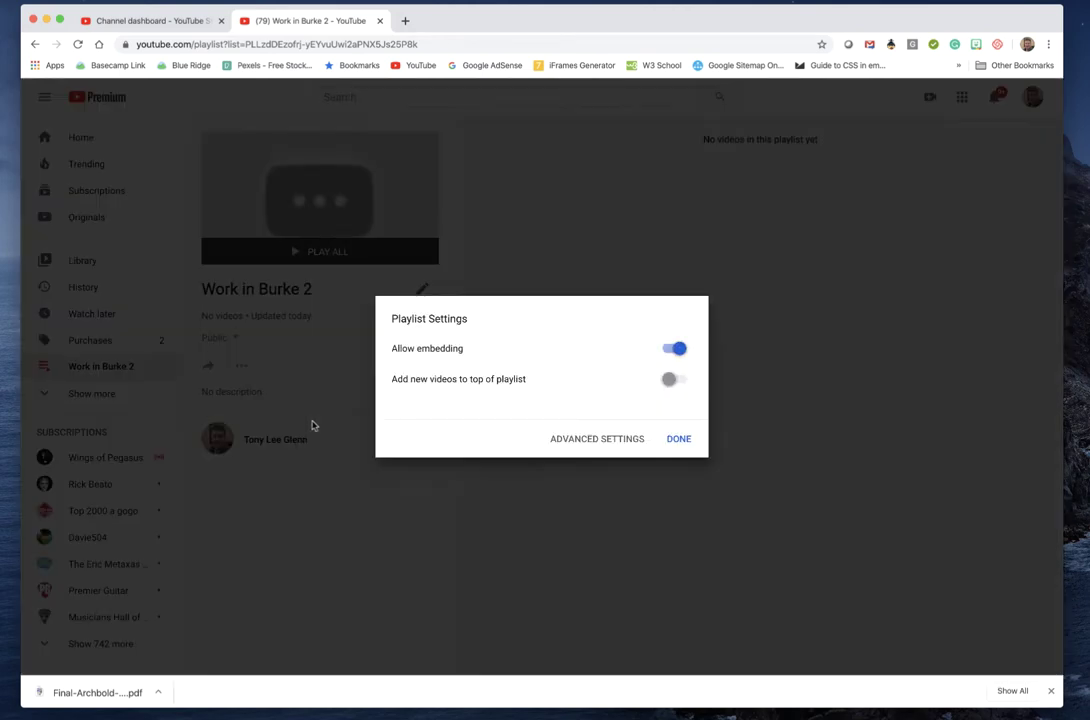
{"action": "left_click", "coordinate": [672, 379]}
{"action": "left_click", "coordinate": [600, 438]}
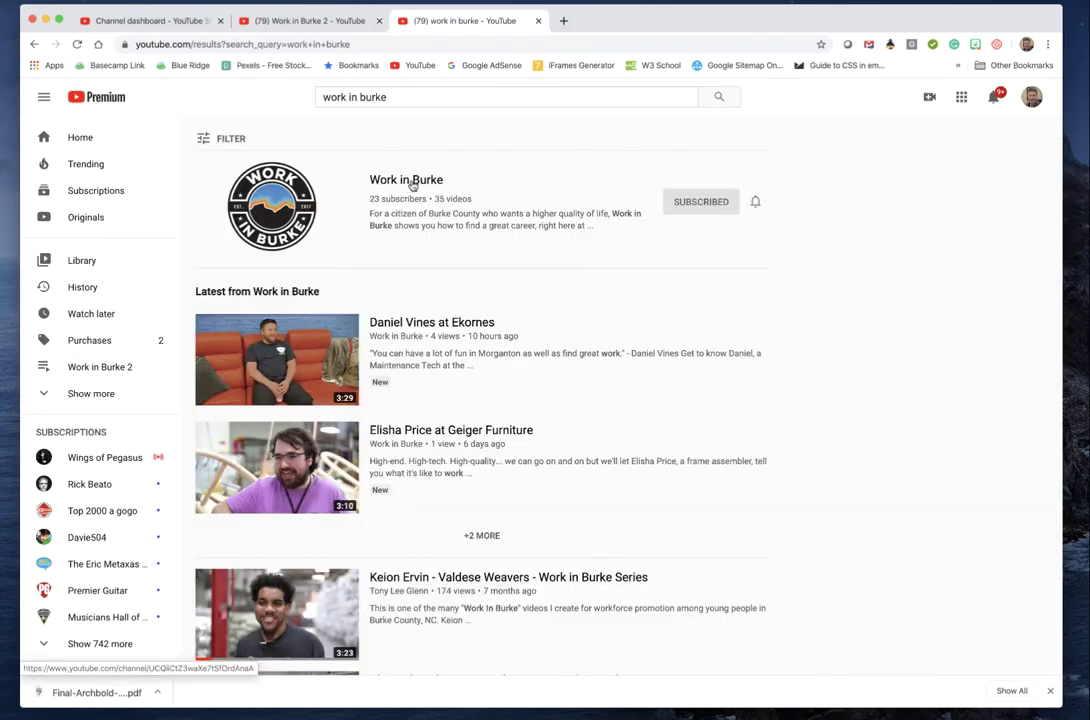
{"action": "left_click", "coordinate": [416, 181]}
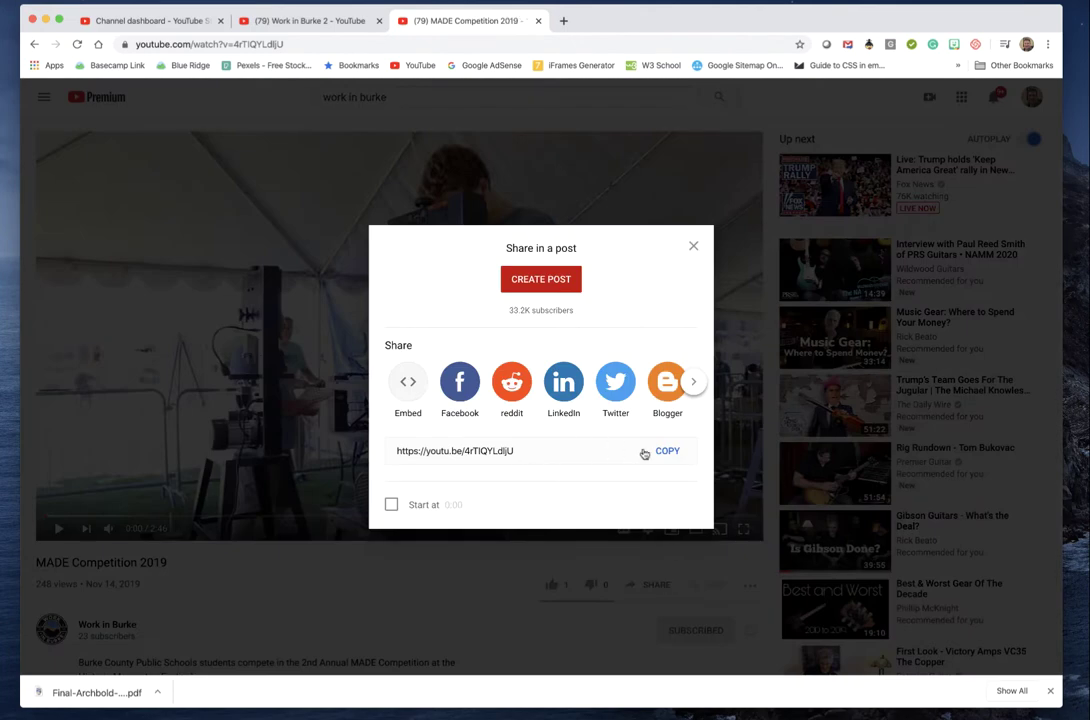
- Copy the MADE Competition 2019 link and add that video to Work in Burke 2 by link search
{"action": "left_click", "coordinate": [665, 451]}
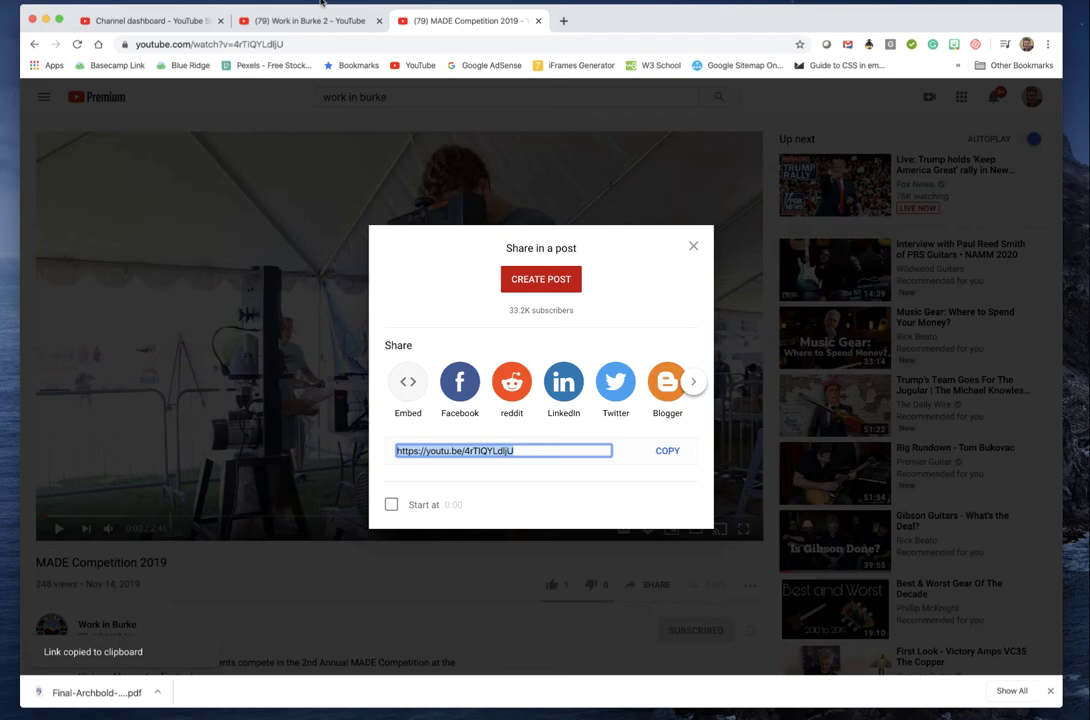
{"action": "left_click", "coordinate": [285, 18]}
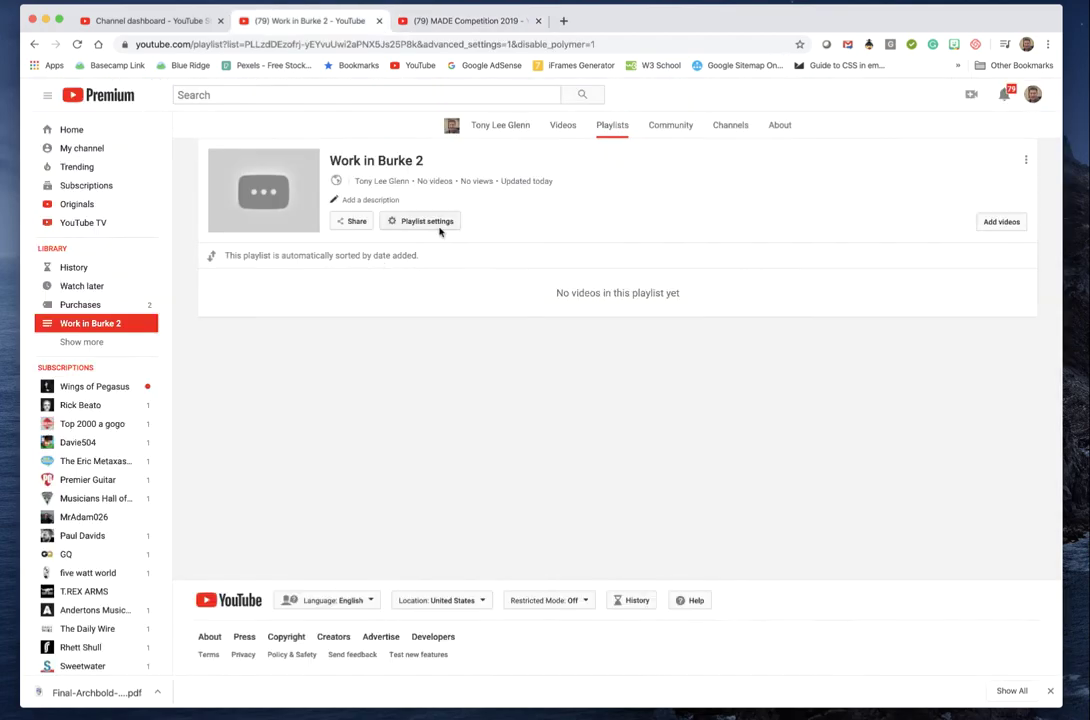
{"action": "left_click", "coordinate": [1003, 221]}
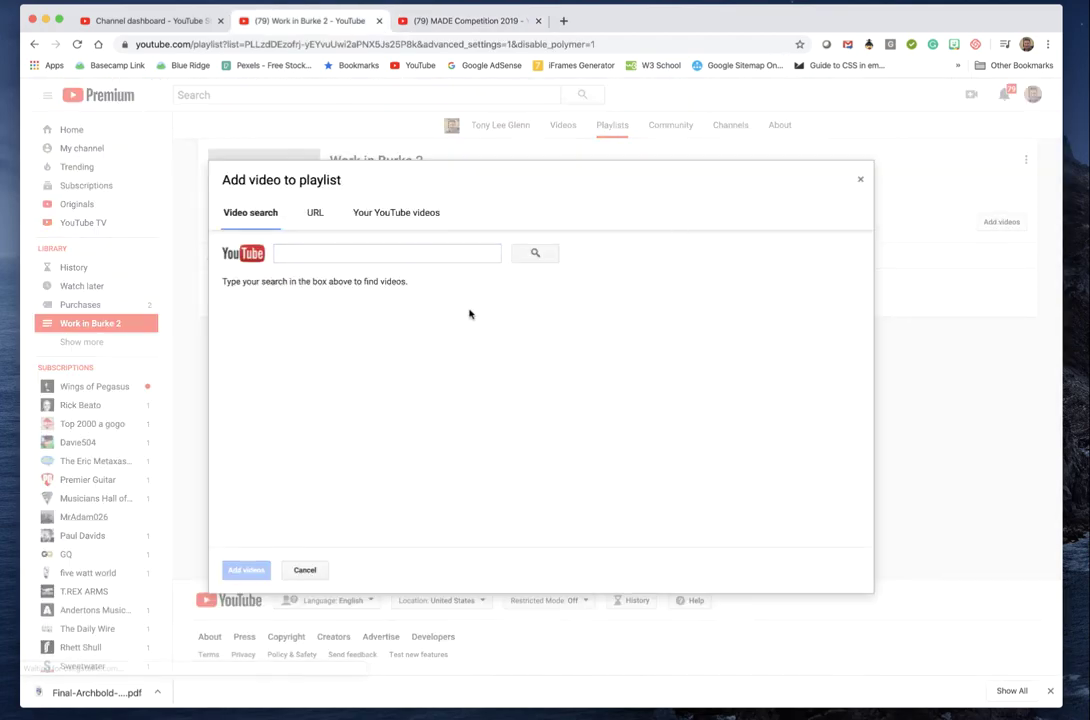
{"action": "left_click", "coordinate": [310, 251]}
{"action": "type", "text": "https://youtu.be/4rTlQYLdljU"}
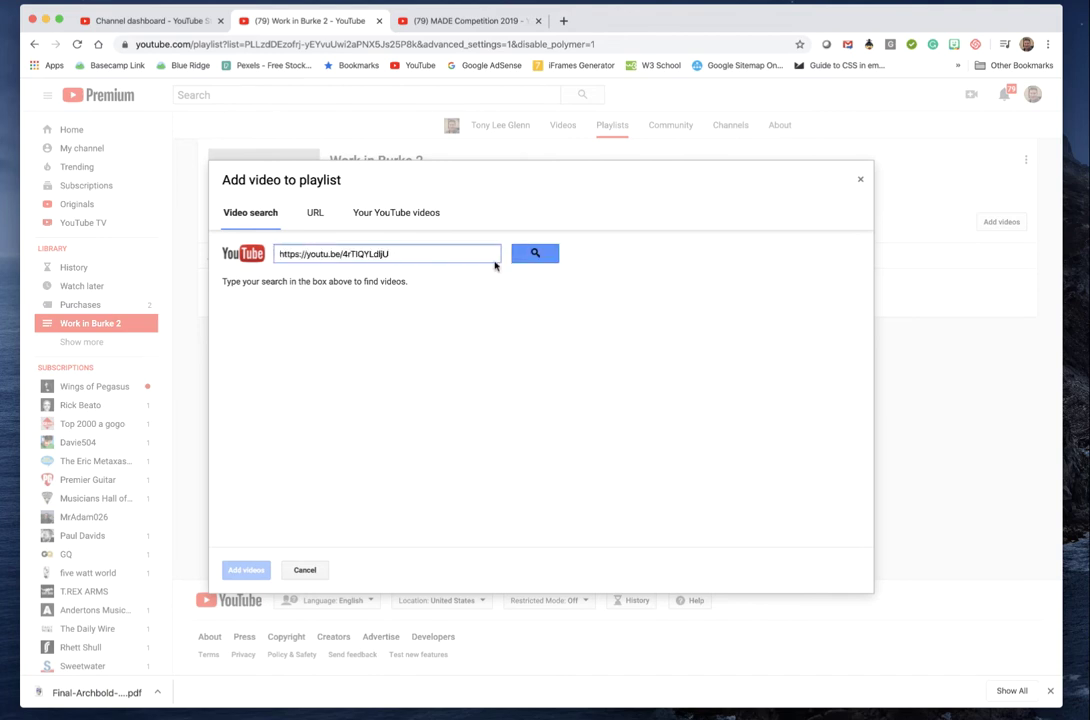
{"action": "left_click", "coordinate": [535, 255]}
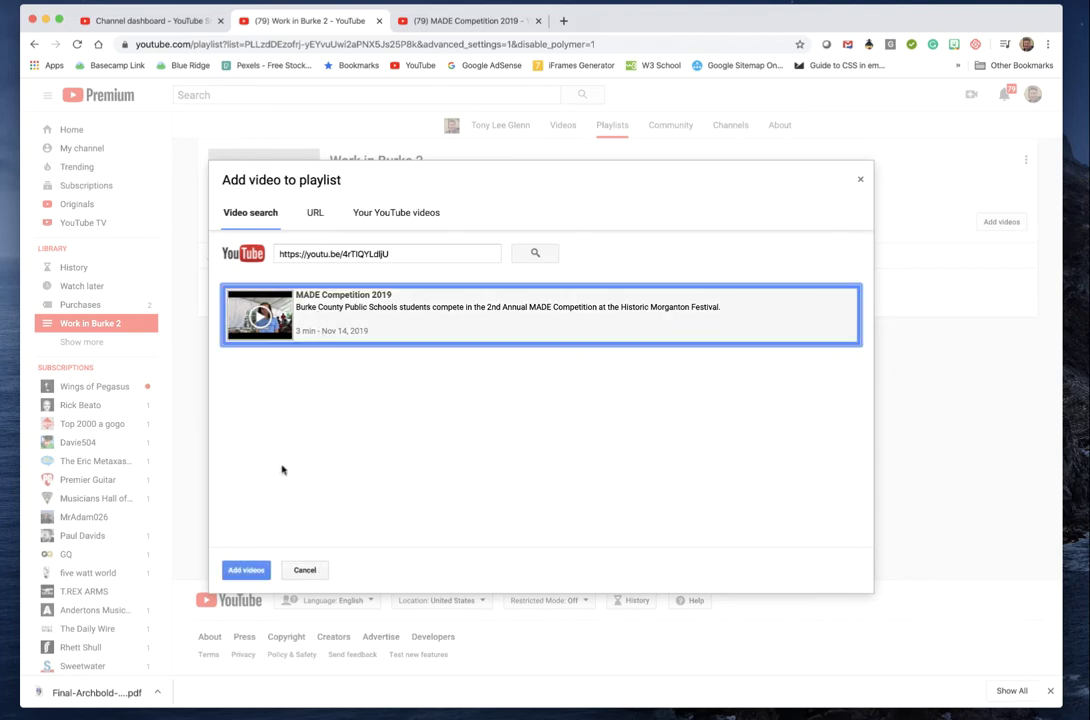
{"action": "left_click", "coordinate": [245, 569]}
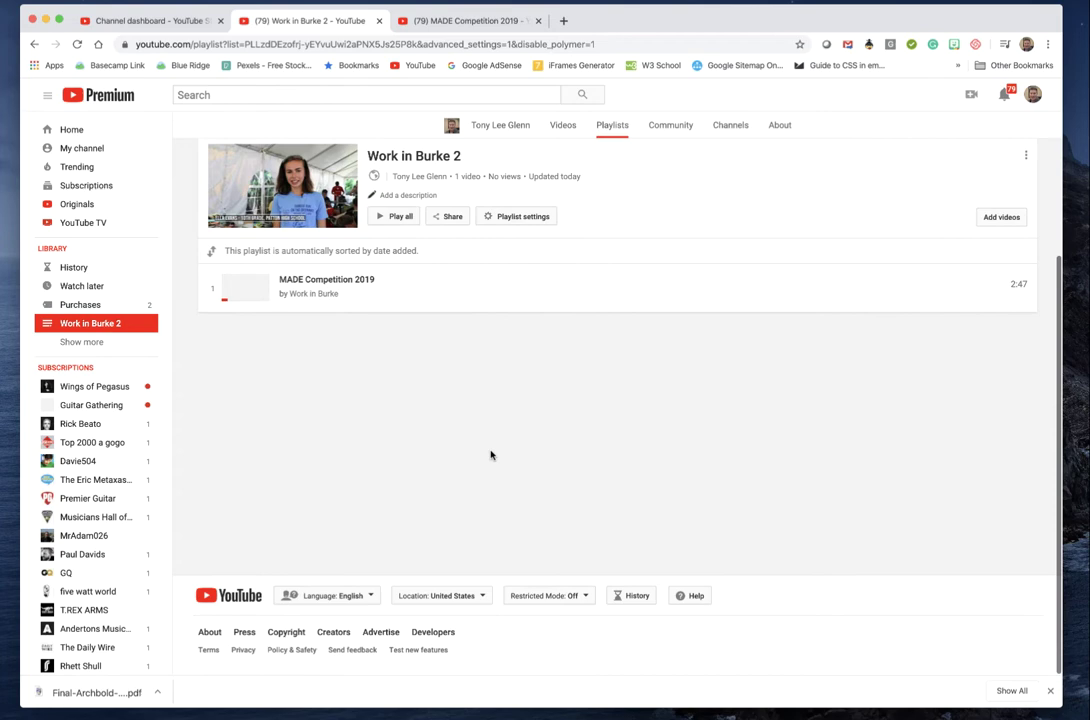
- Open the playlist settings and cancel them without changes
{"action": "left_click", "coordinate": [520, 216]}
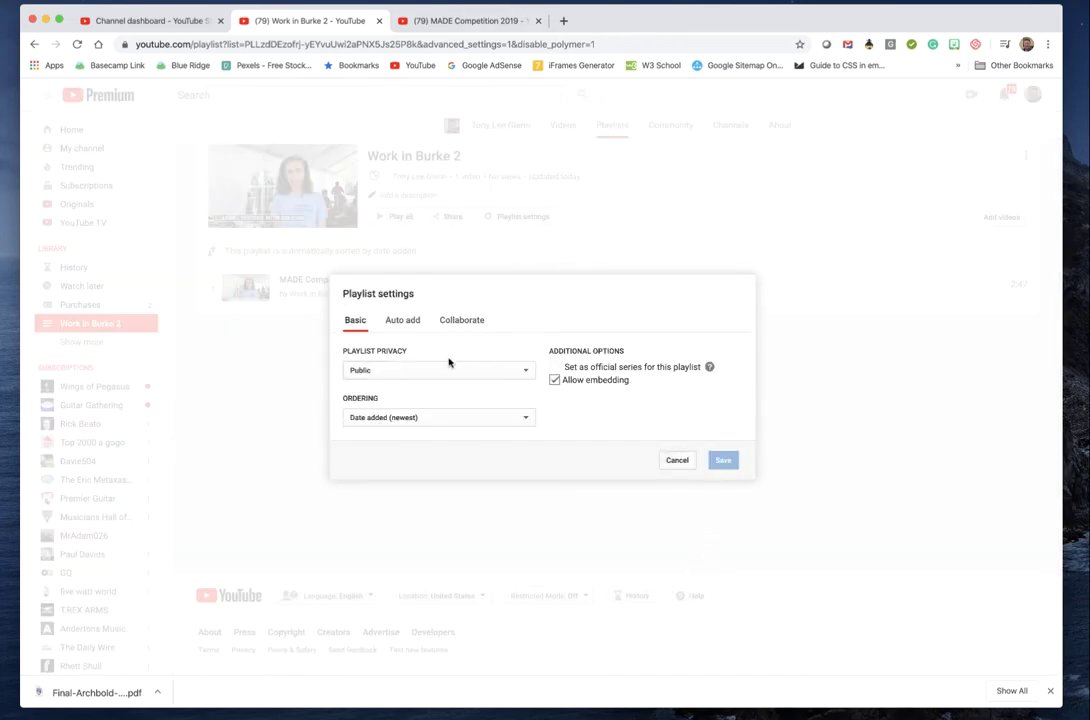
{"action": "left_click", "coordinate": [677, 461]}
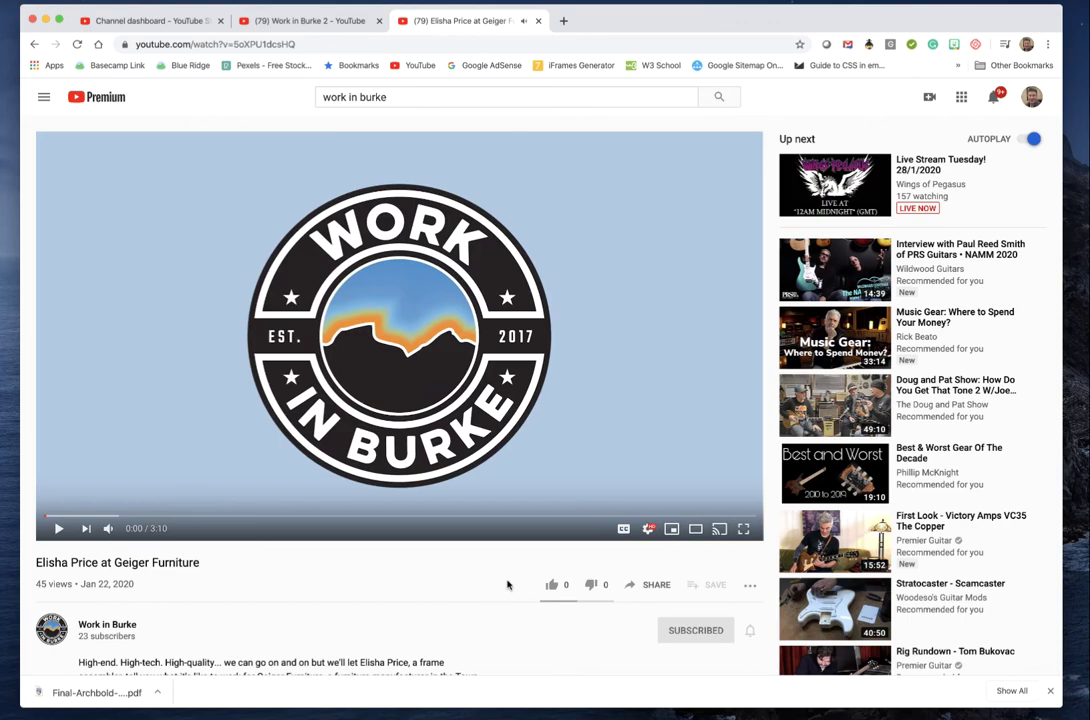
- Copy the Elisha Price at Geiger Furniture link and add that video to Work in Burke 2
{"action": "left_click", "coordinate": [650, 586]}
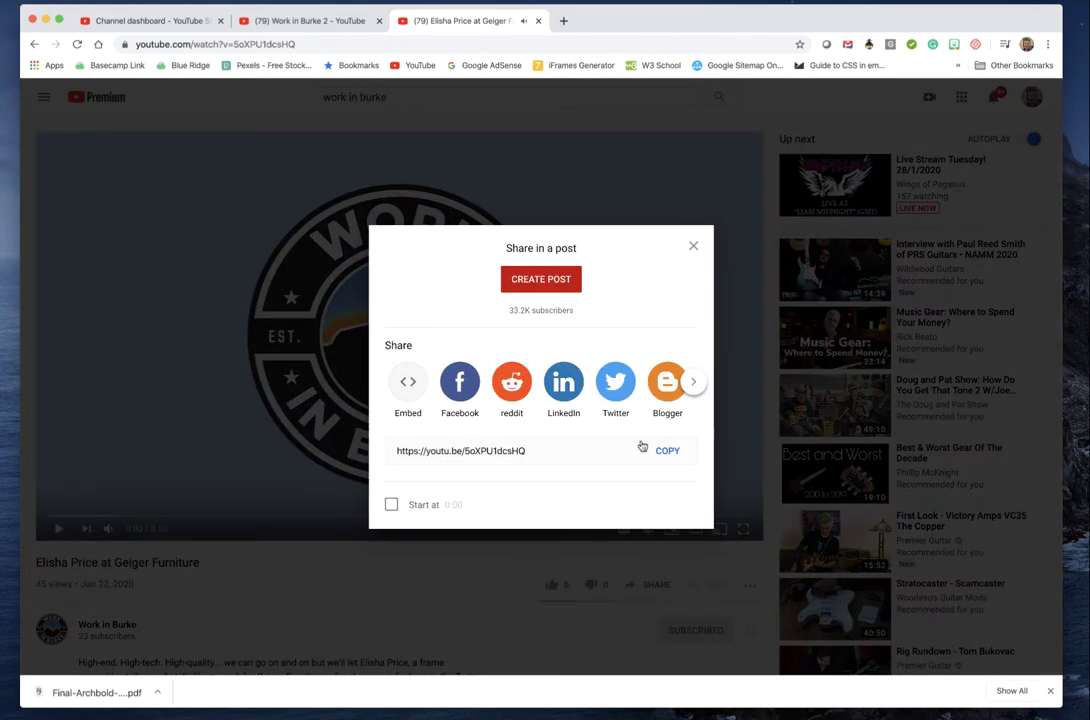
{"action": "left_click", "coordinate": [667, 451]}
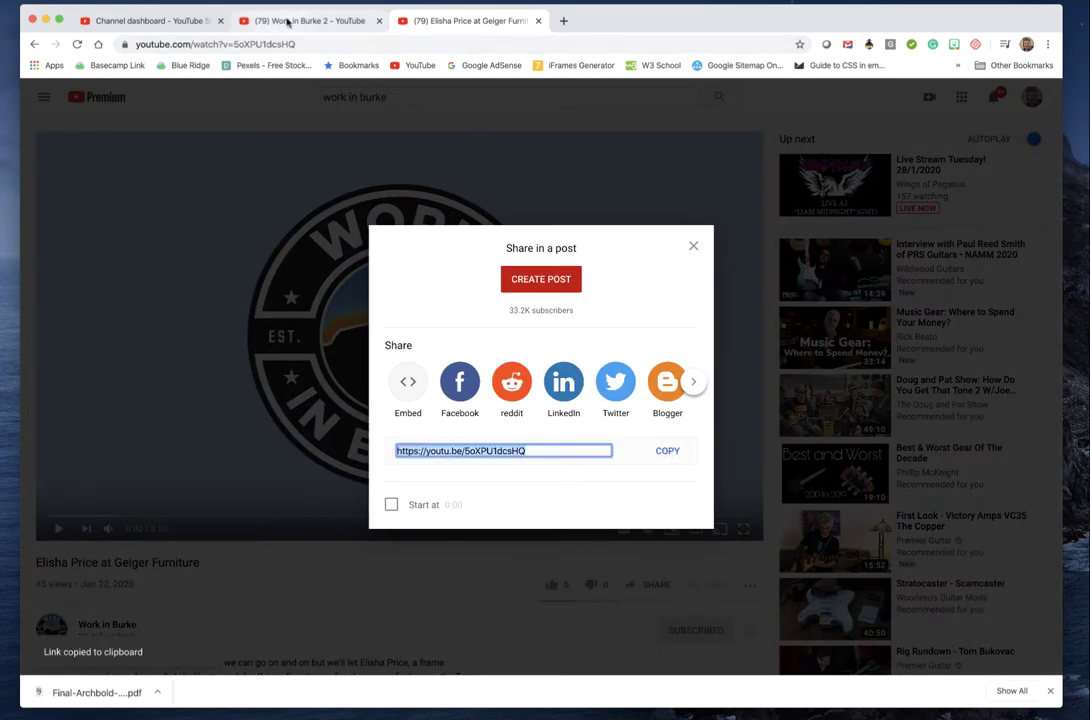
{"action": "left_click", "coordinate": [246, 20]}
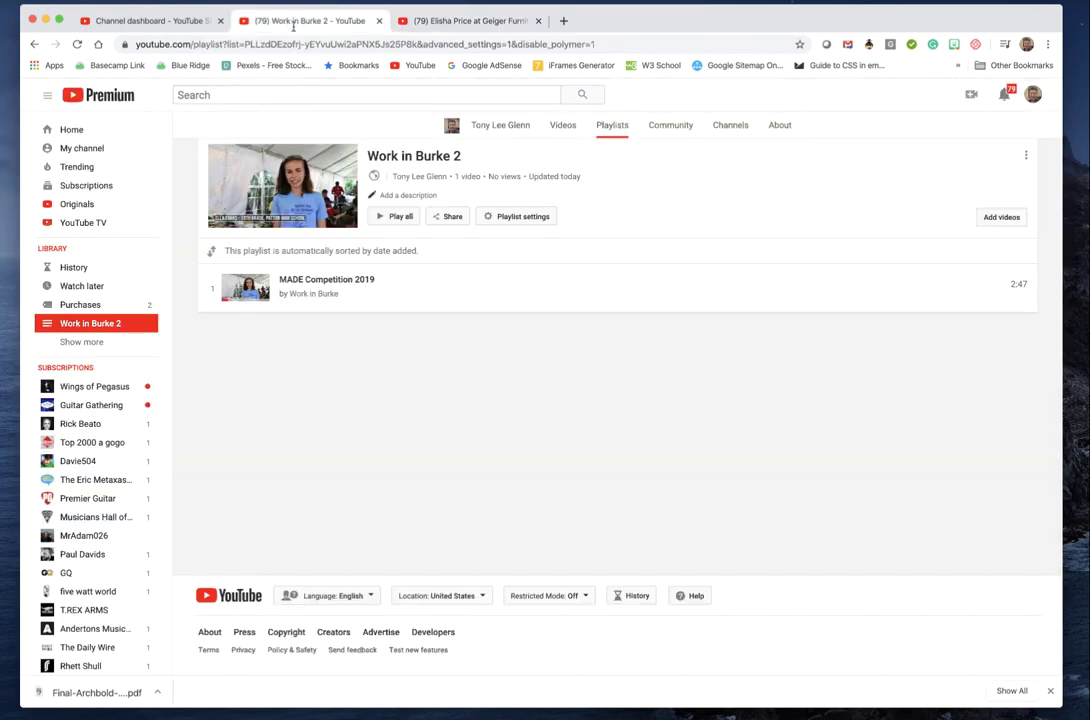
{"action": "left_click", "coordinate": [1001, 220]}
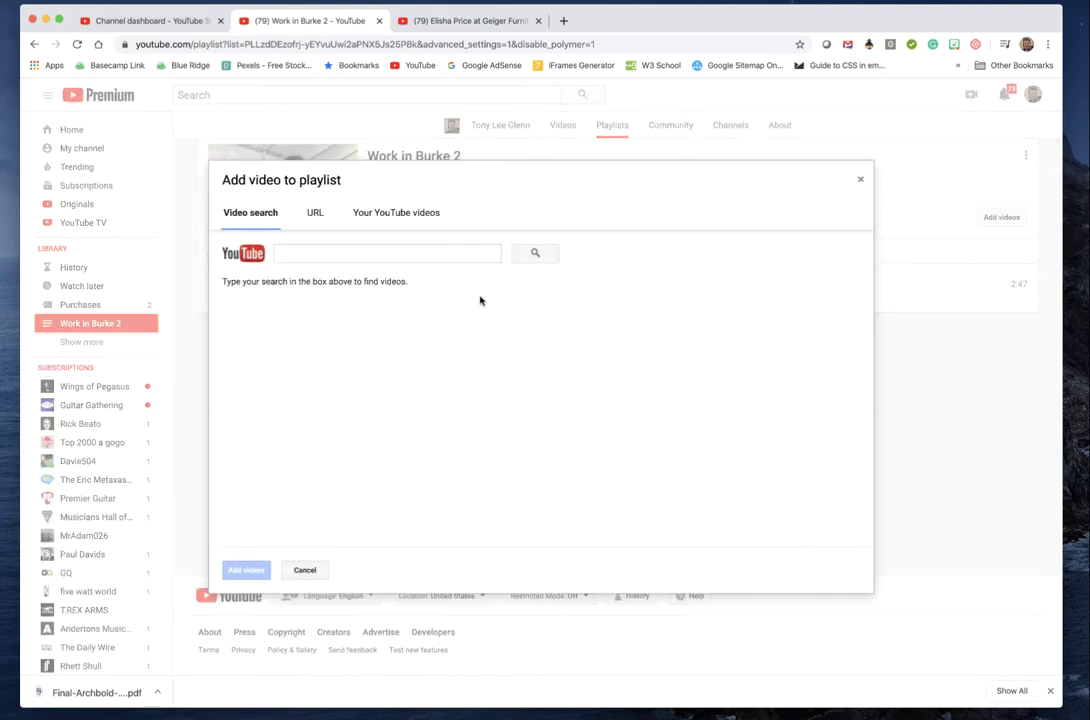
{"action": "left_click", "coordinate": [360, 251]}
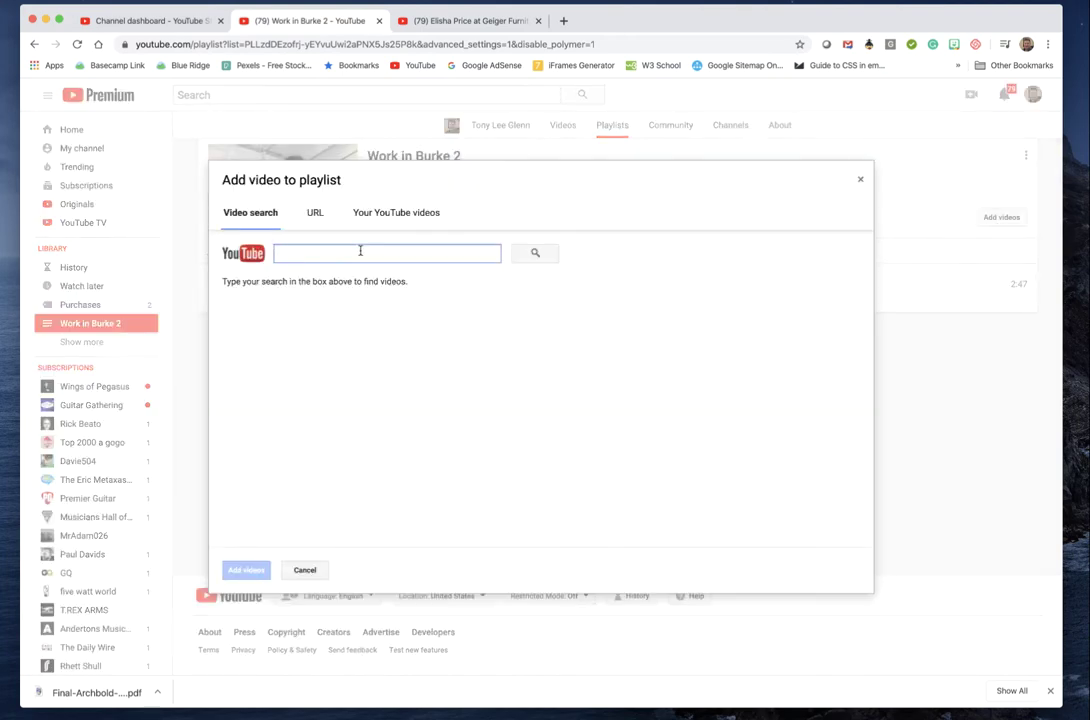
{"action": "key", "text": "super+v"}
{"action": "left_click", "coordinate": [537, 255]}
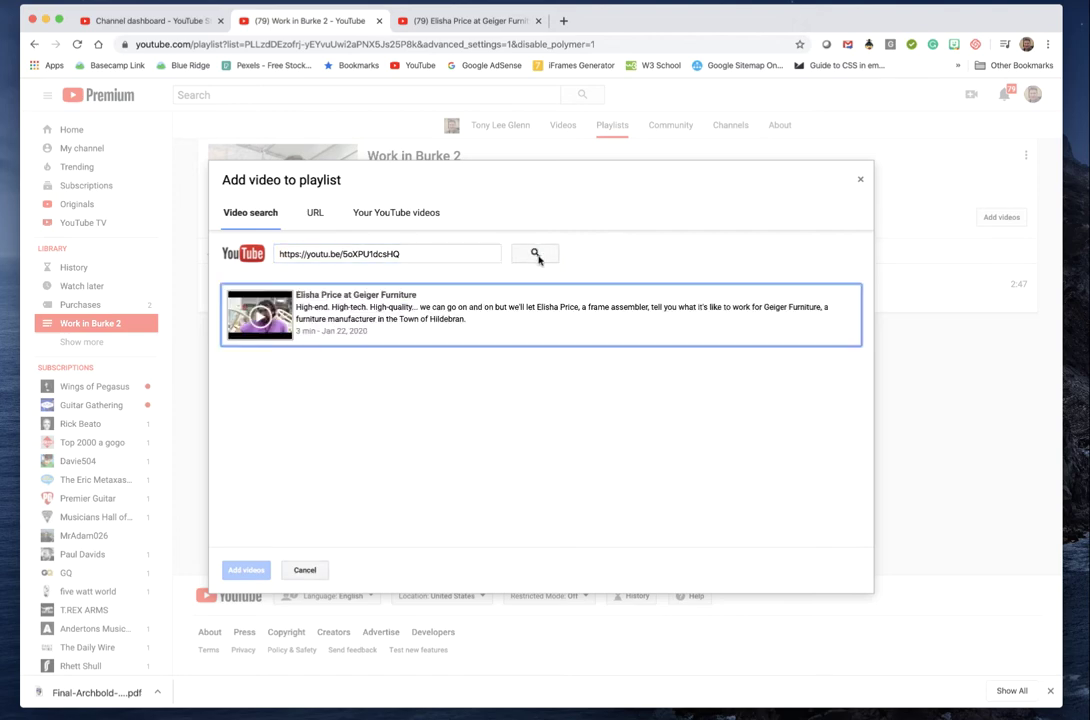
{"action": "left_click", "coordinate": [386, 320]}
{"action": "left_click", "coordinate": [262, 570]}
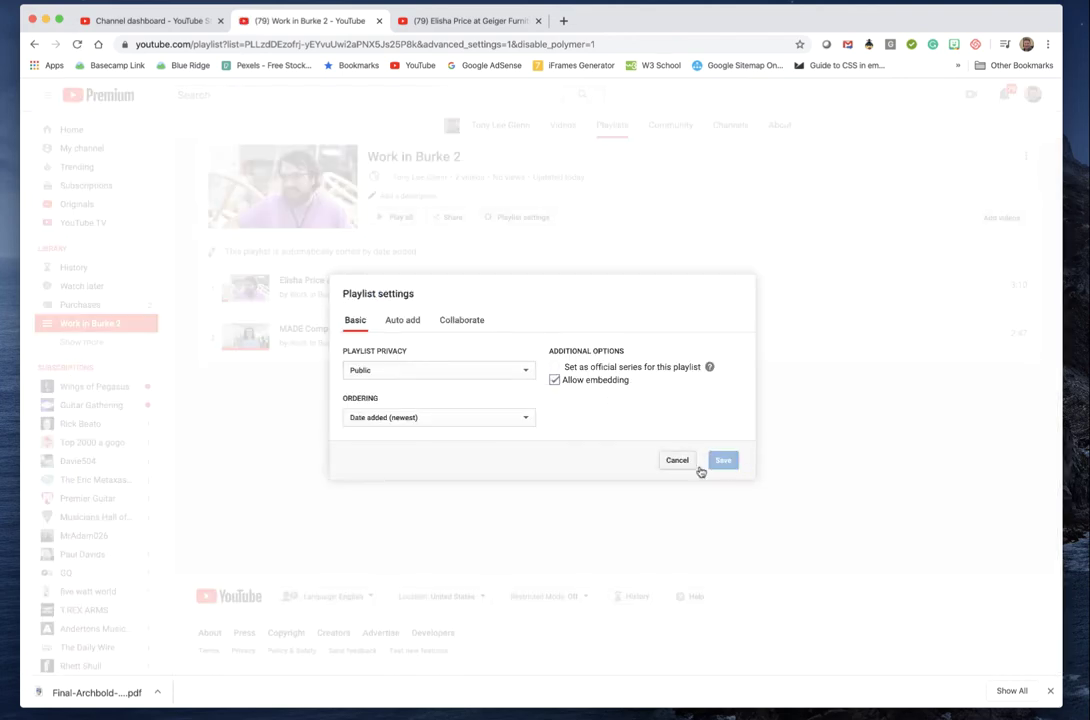
{"action": "left_click", "coordinate": [677, 461]}
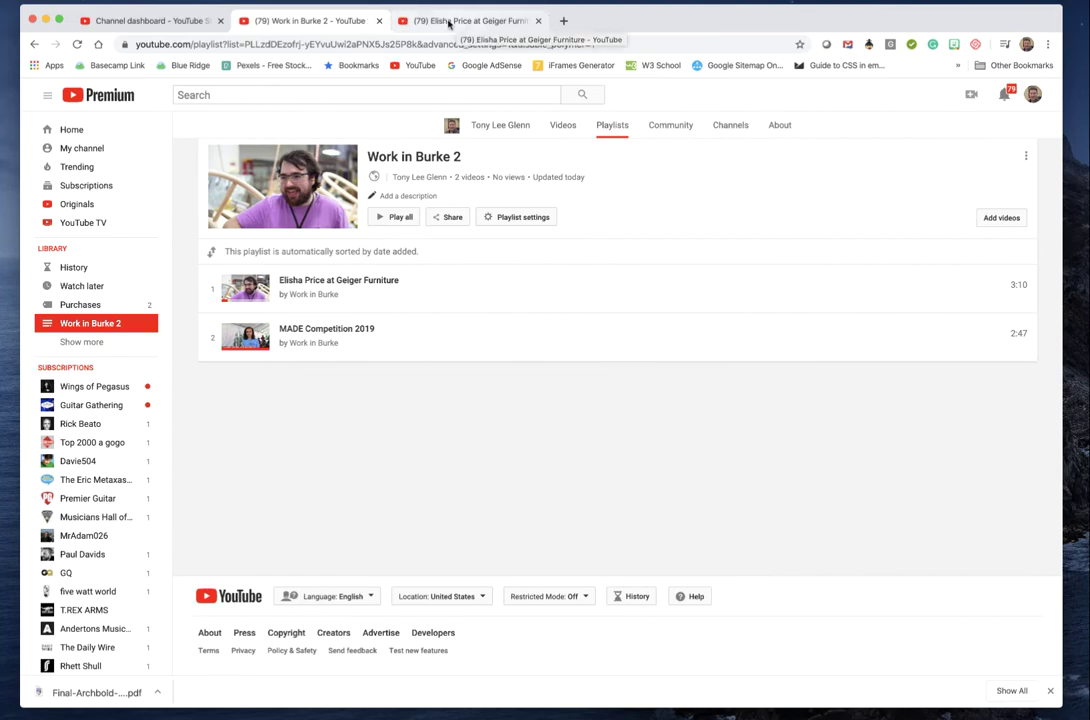
- From the Work in Burke channel, open the Ismael Vasquez video and copy its share link
{"action": "left_click", "coordinate": [449, 21]}
{"action": "key", "text": "Escape"}
{"action": "scroll", "coordinate": [445, 503], "scroll_direction": "down", "scroll_amount": 2}
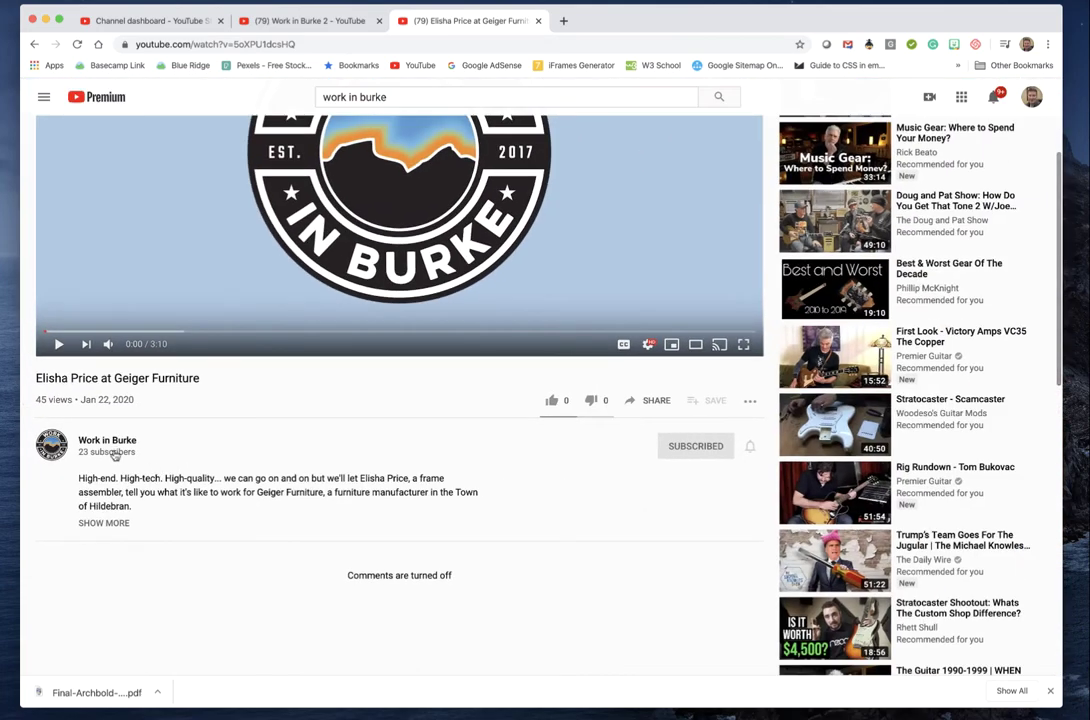
{"action": "left_click", "coordinate": [108, 441]}
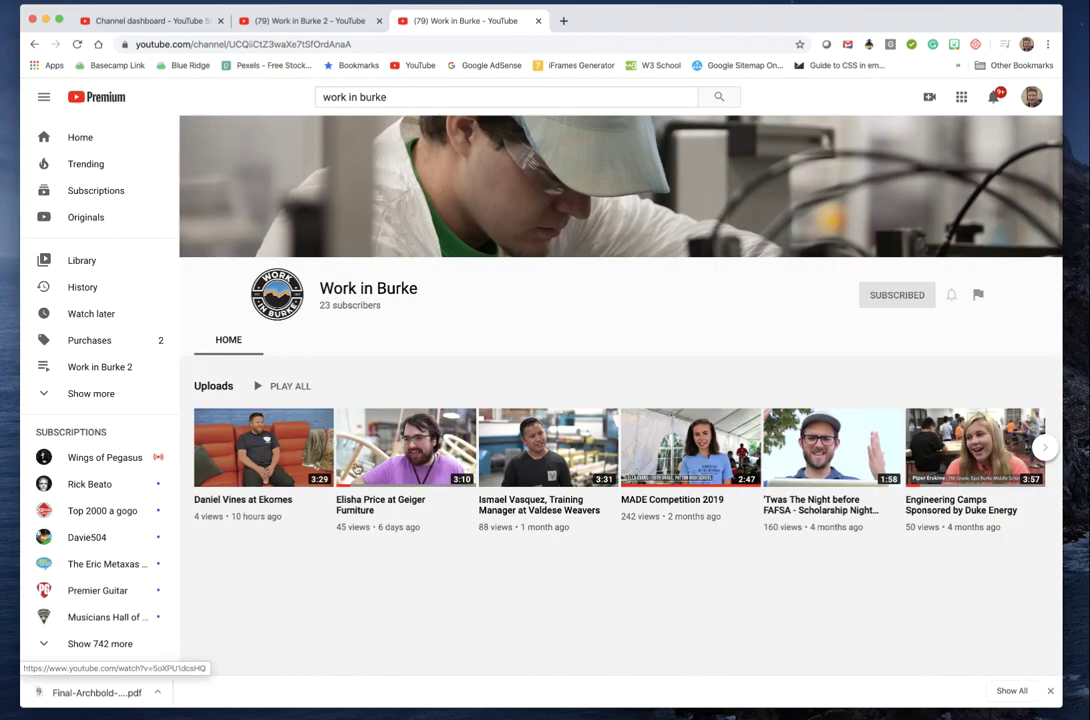
{"action": "left_click", "coordinate": [538, 453]}
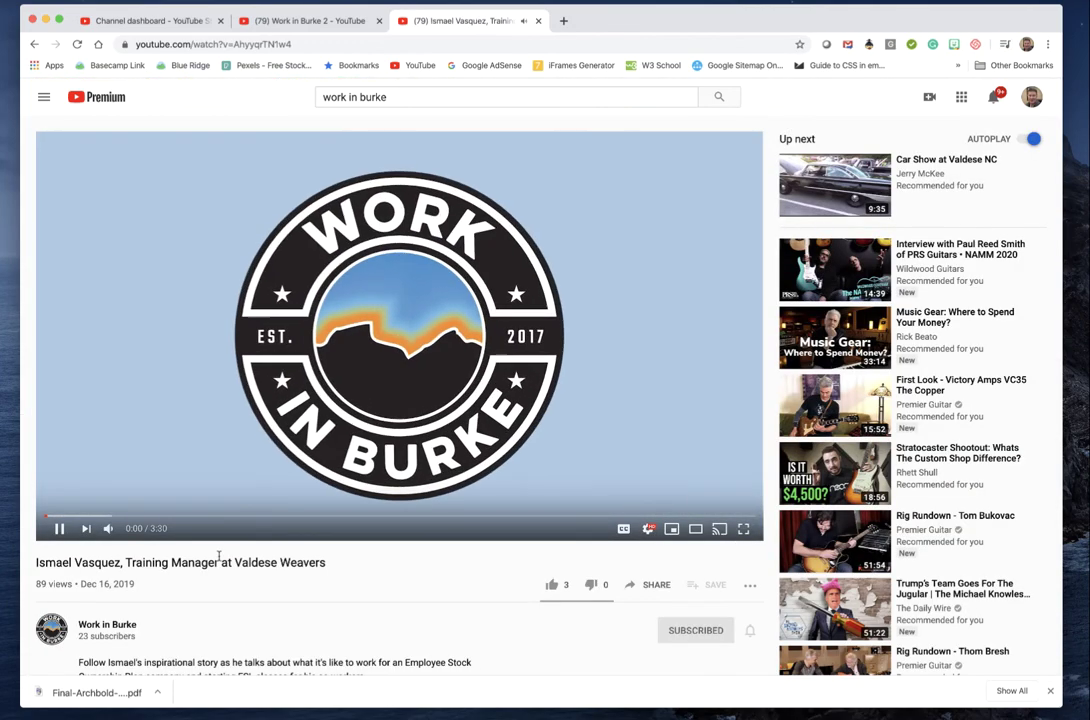
{"action": "left_click", "coordinate": [59, 528]}
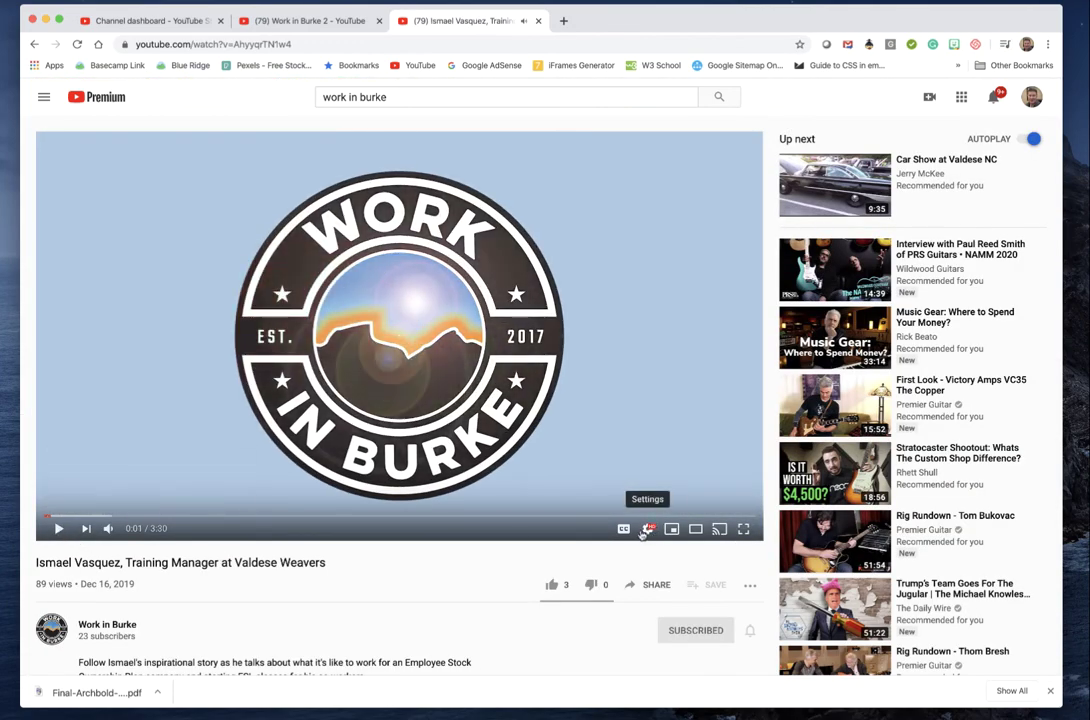
{"action": "left_click", "coordinate": [657, 584]}
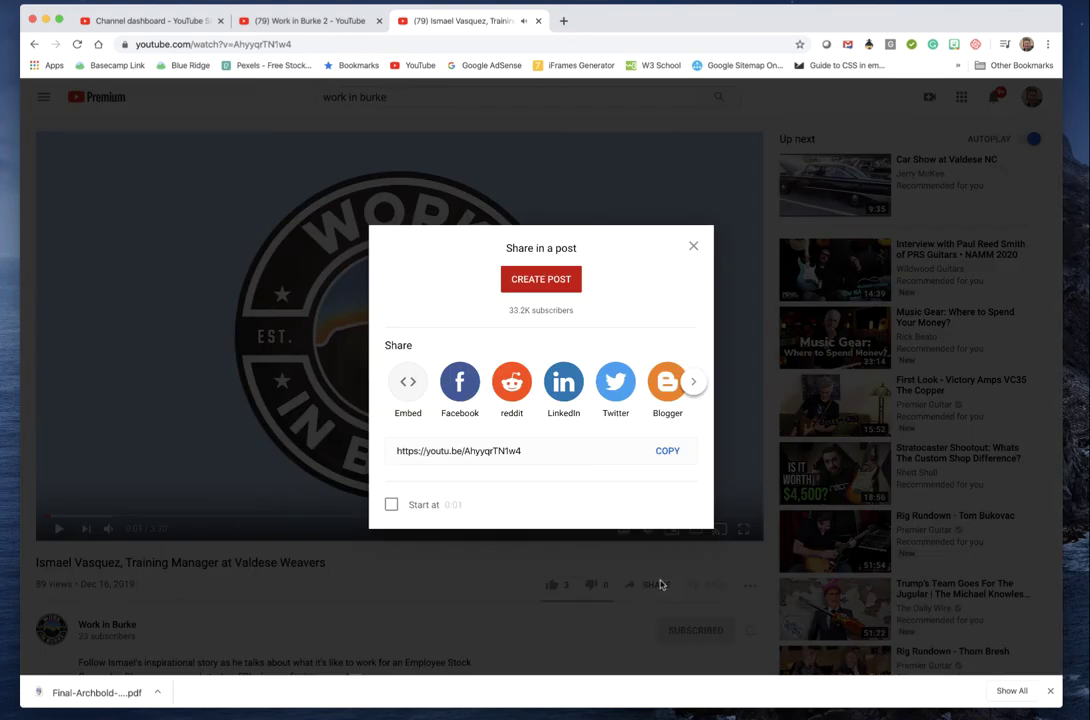
{"action": "left_click", "coordinate": [667, 451]}
{"action": "left_click", "coordinate": [328, 19]}
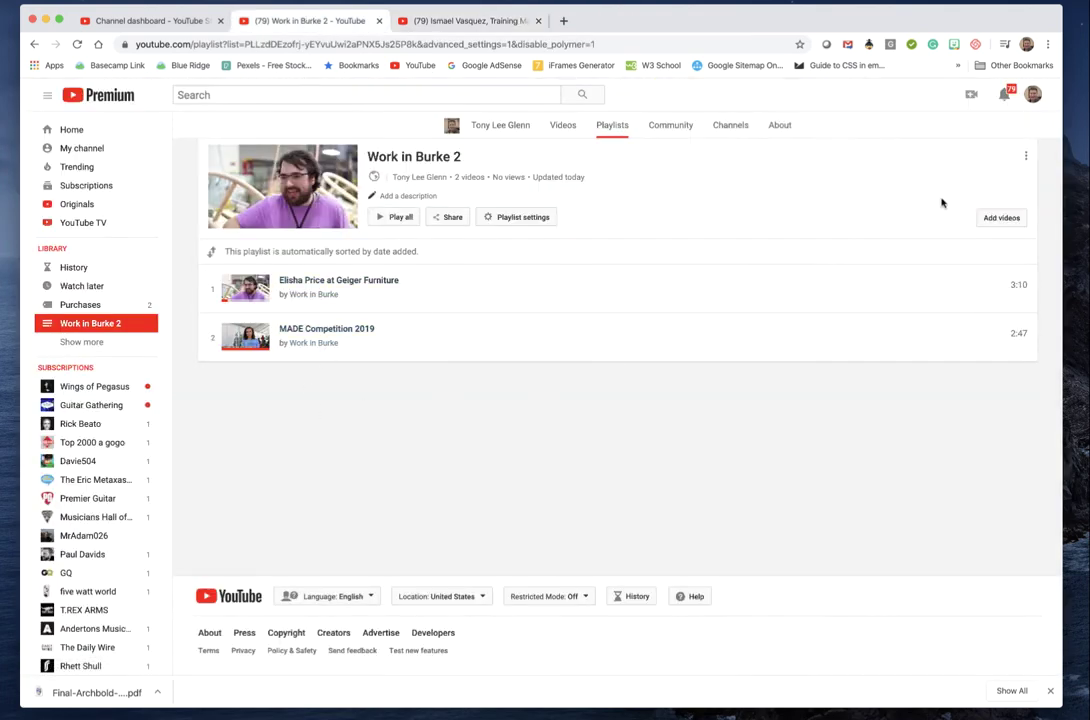
{"action": "left_click", "coordinate": [1002, 218]}
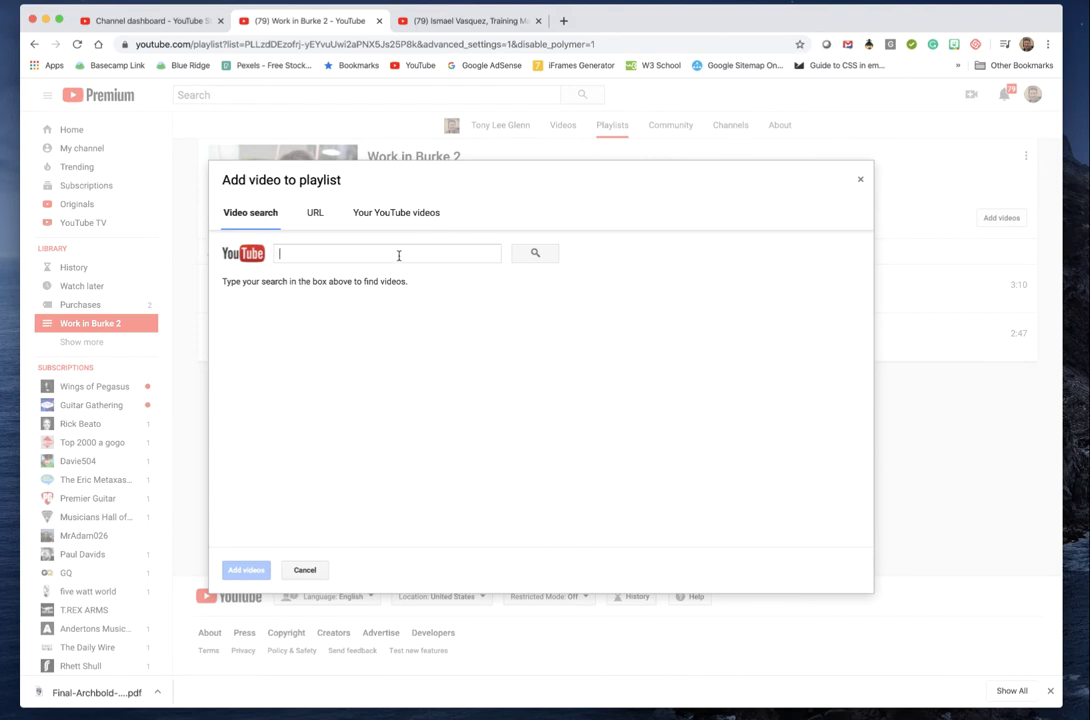
{"action": "key", "text": "ctrl+v"}
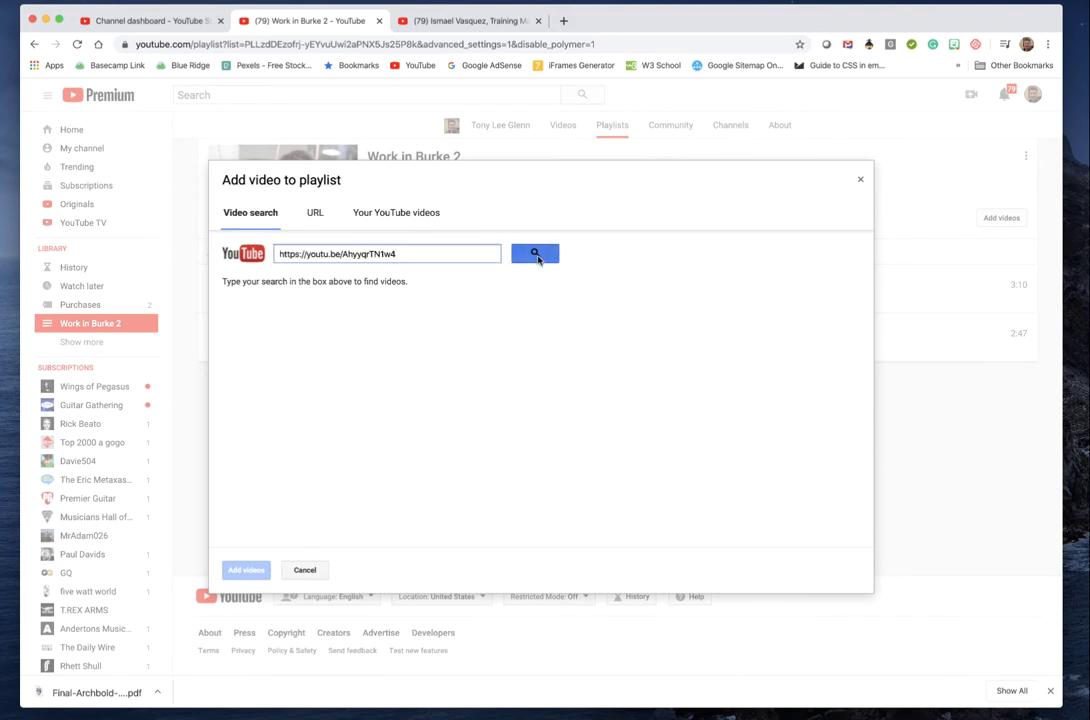
{"action": "left_click", "coordinate": [535, 253]}
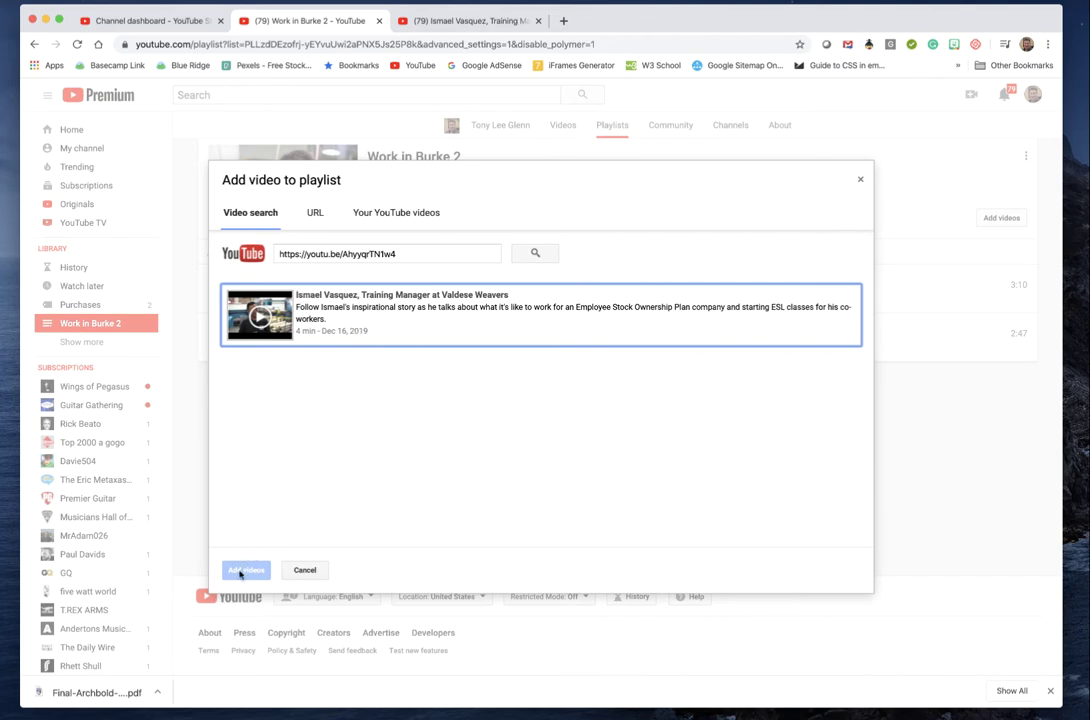
{"action": "left_click", "coordinate": [397, 292]}
{"action": "left_click", "coordinate": [246, 569]}
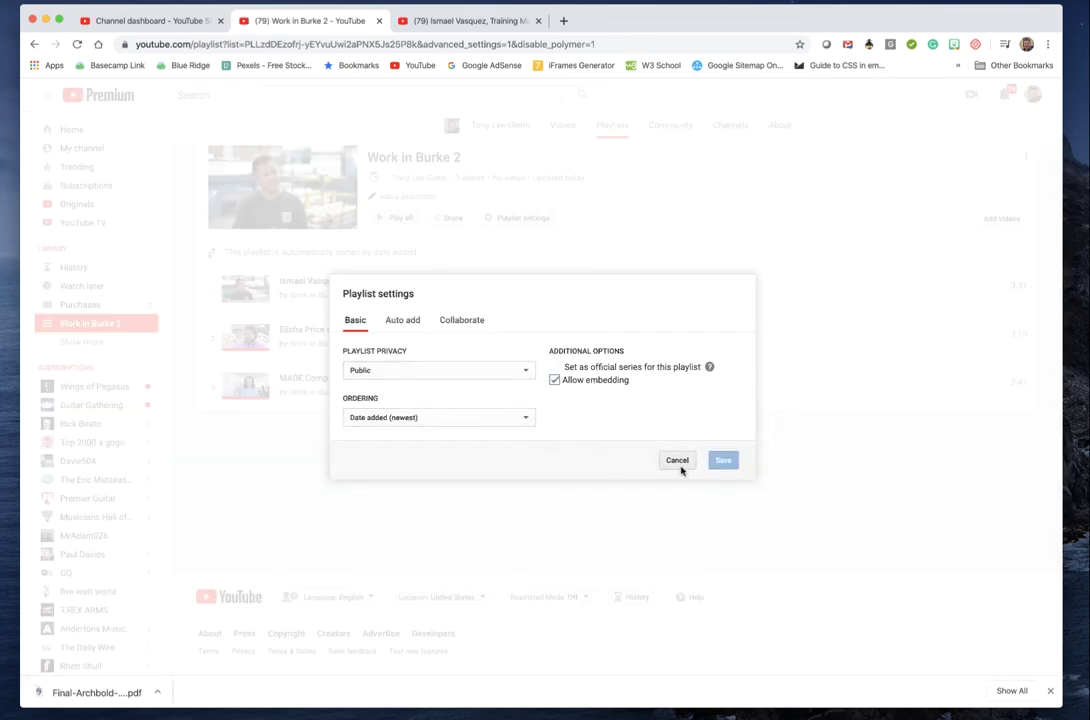
- Dismiss playlist settings, show the Work in Burke 2 share link, and open a new browser tab
{"action": "left_click", "coordinate": [679, 463]}
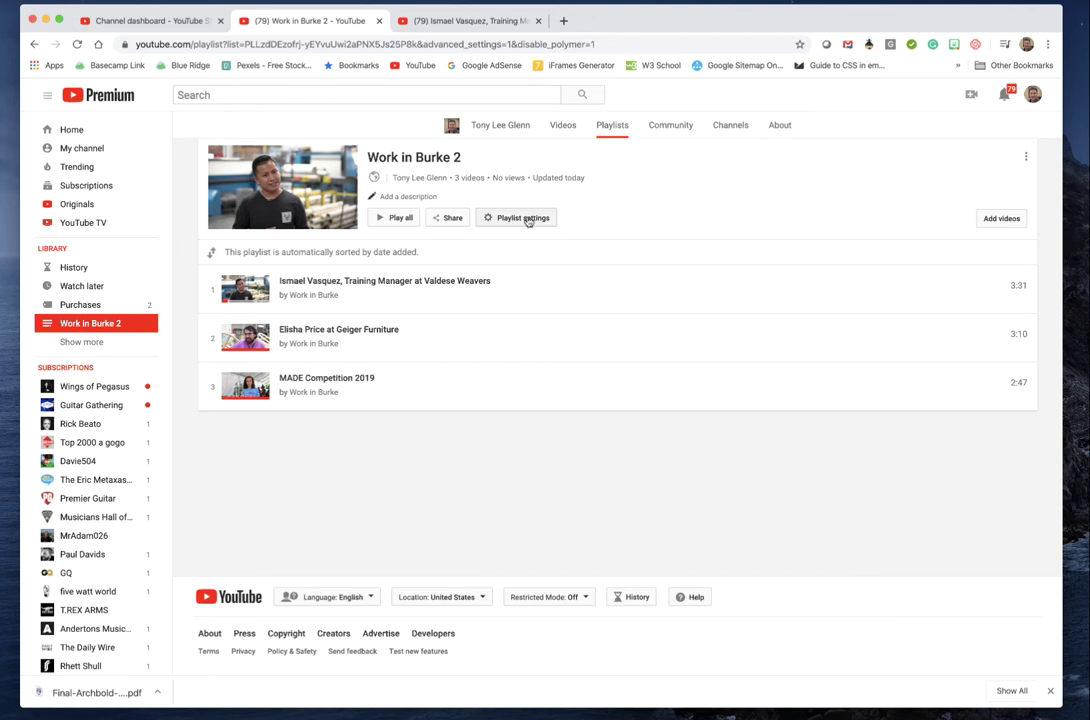
{"action": "left_click", "coordinate": [447, 217]}
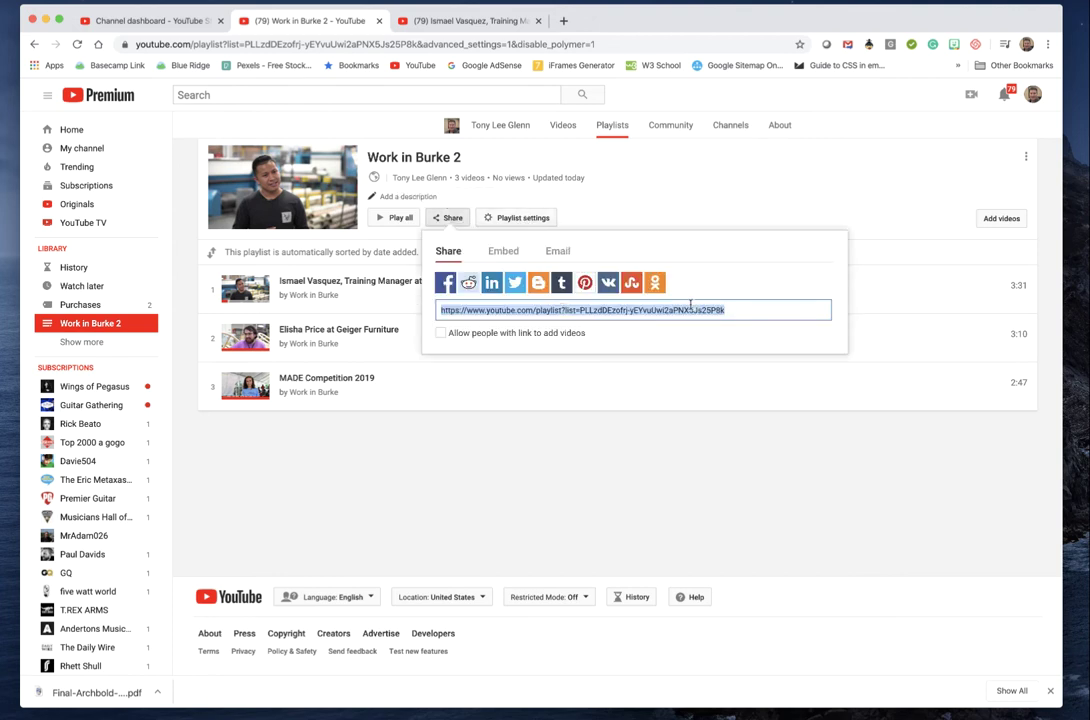
{"action": "left_click", "coordinate": [563, 20]}
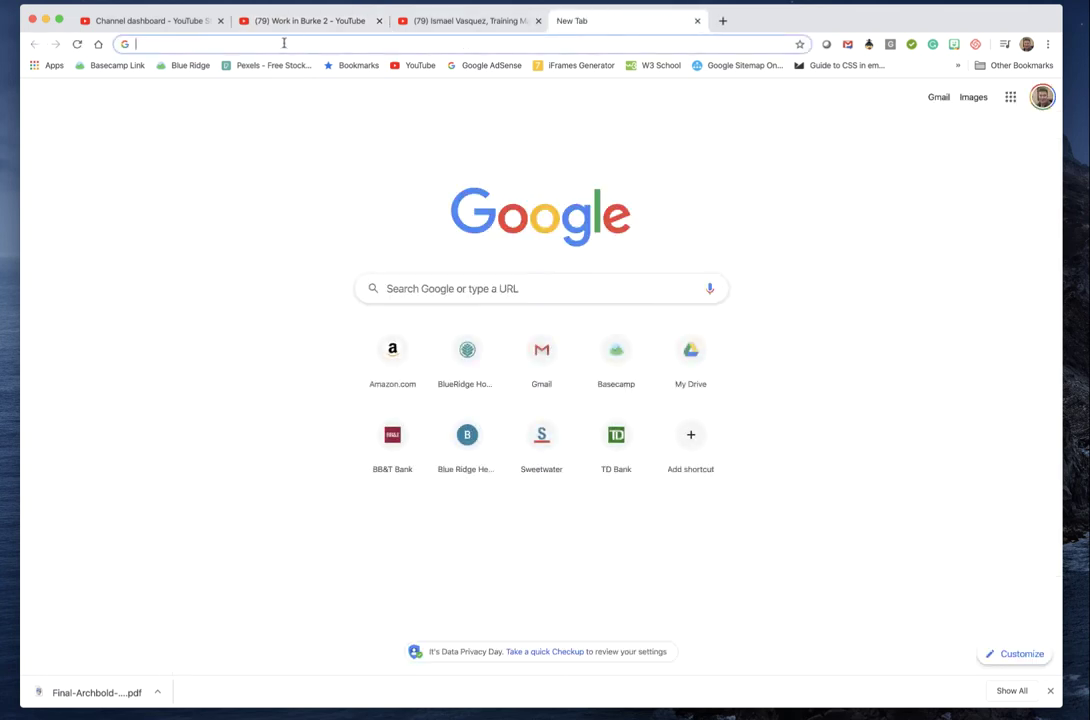
- Load the playlist link in the new tab; drag MADE Competition 2019 up and Ismael Vasquez last, then refresh the other tab
{"action": "key", "text": "super+v"}
{"action": "key", "text": "Return"}
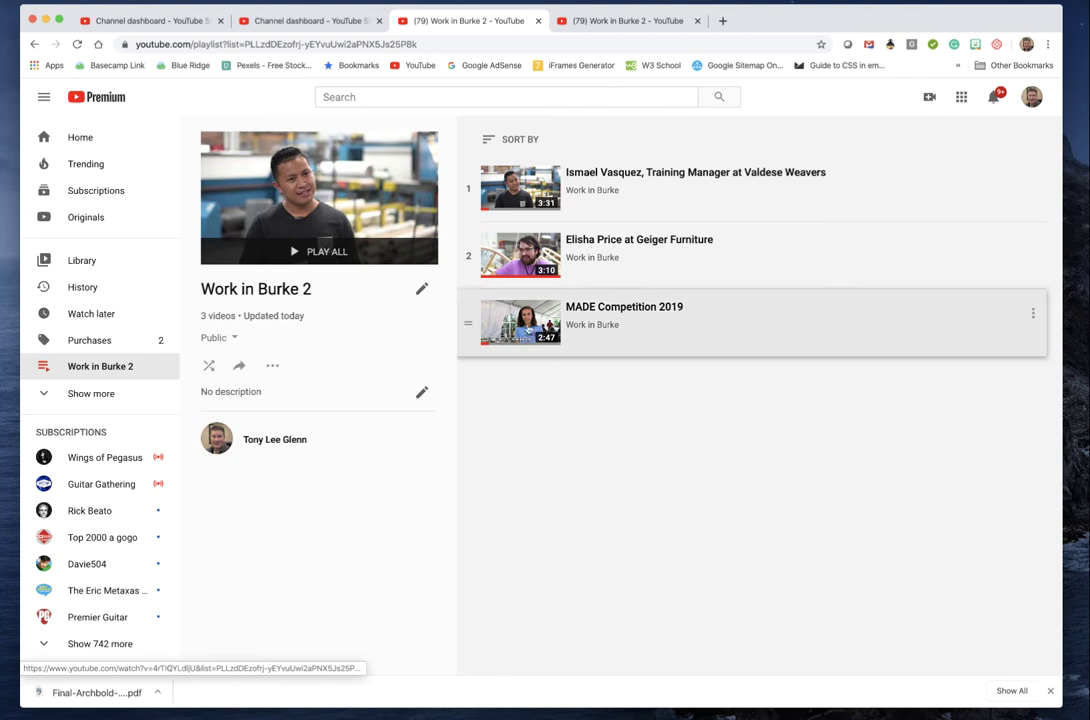
{"action": "left_click_drag", "start_coordinate": [468, 325], "coordinate": [472, 255]}
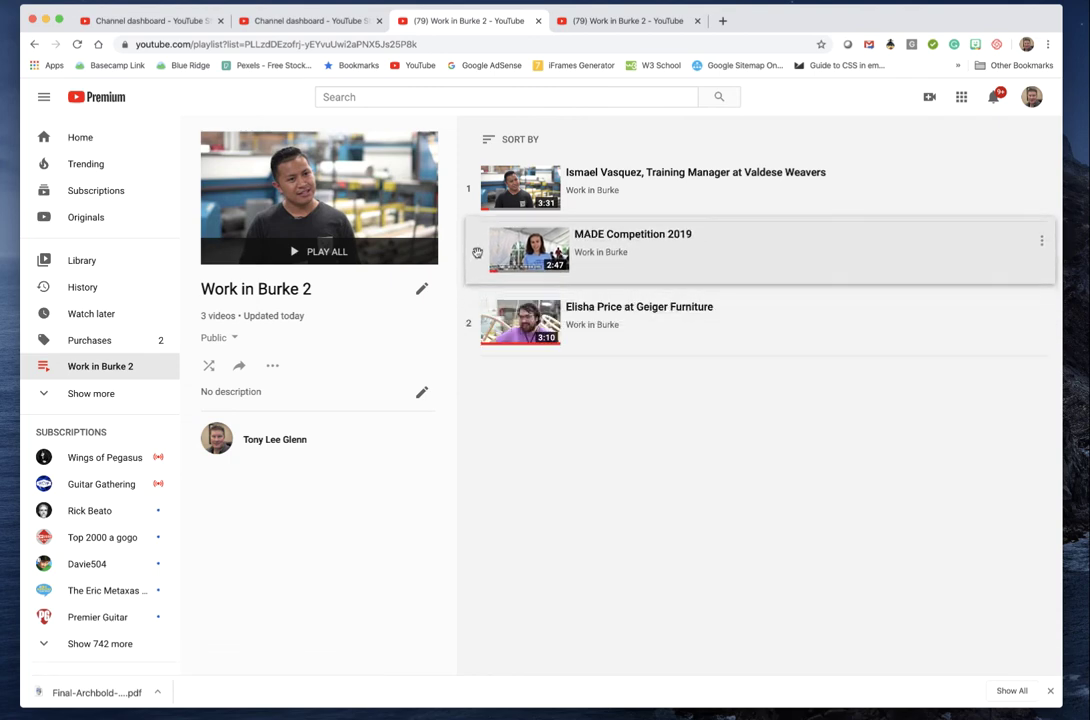
{"action": "left_click_drag", "start_coordinate": [468, 188], "coordinate": [468, 322]}
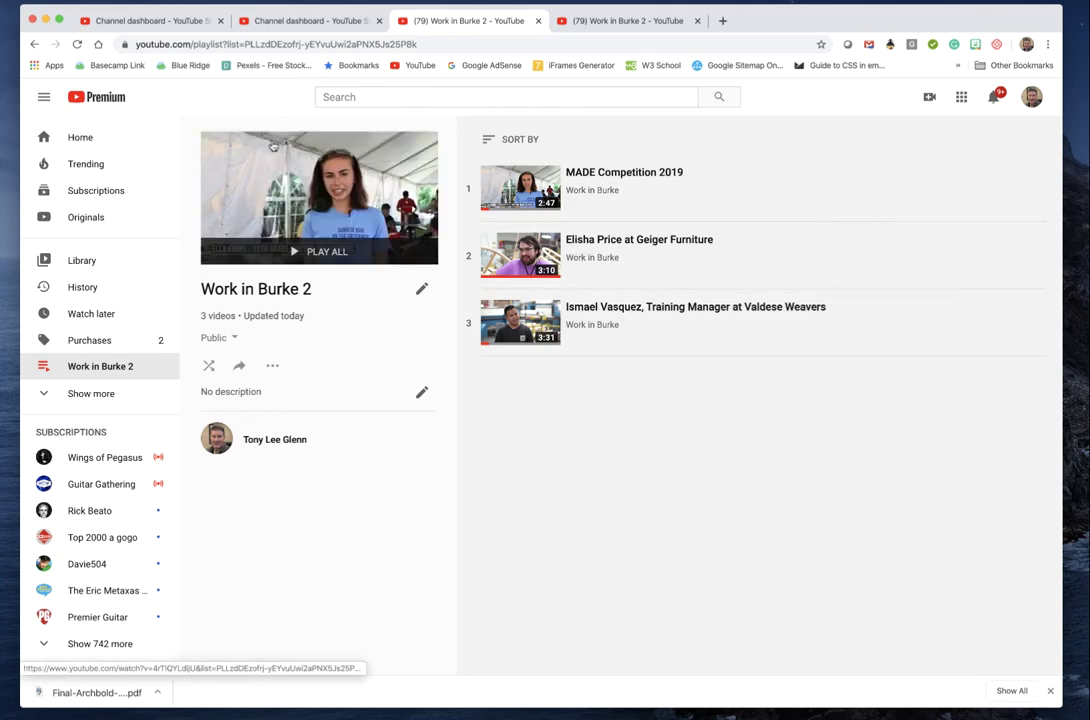
{"action": "left_click", "coordinate": [612, 22]}
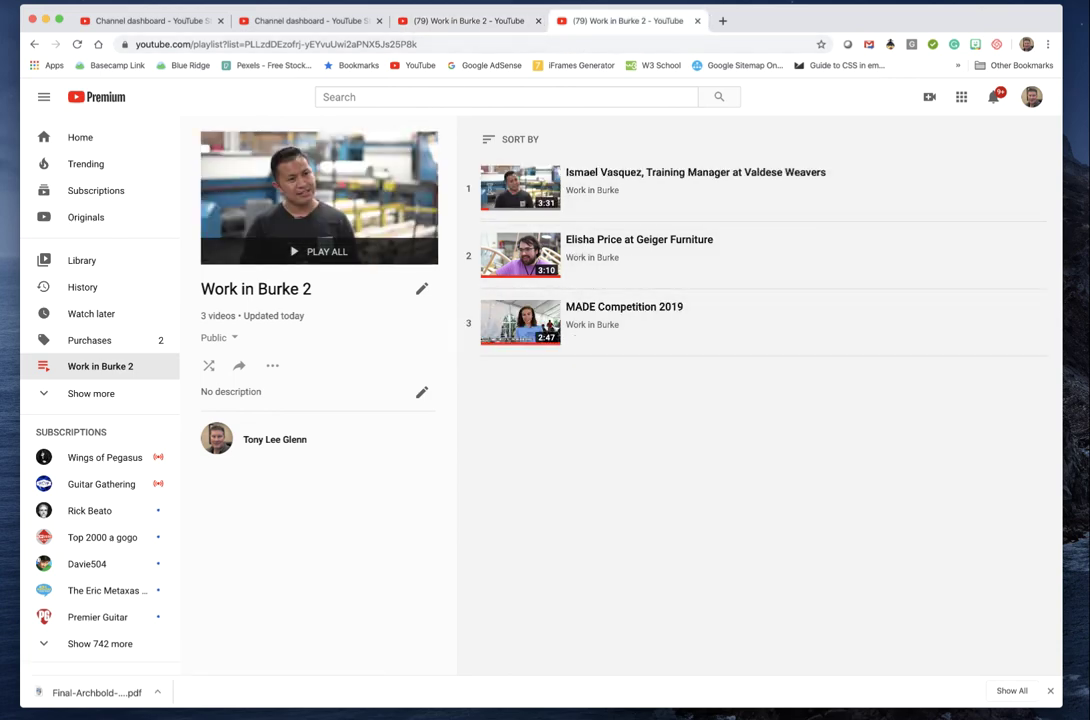
{"action": "left_click", "coordinate": [77, 45]}
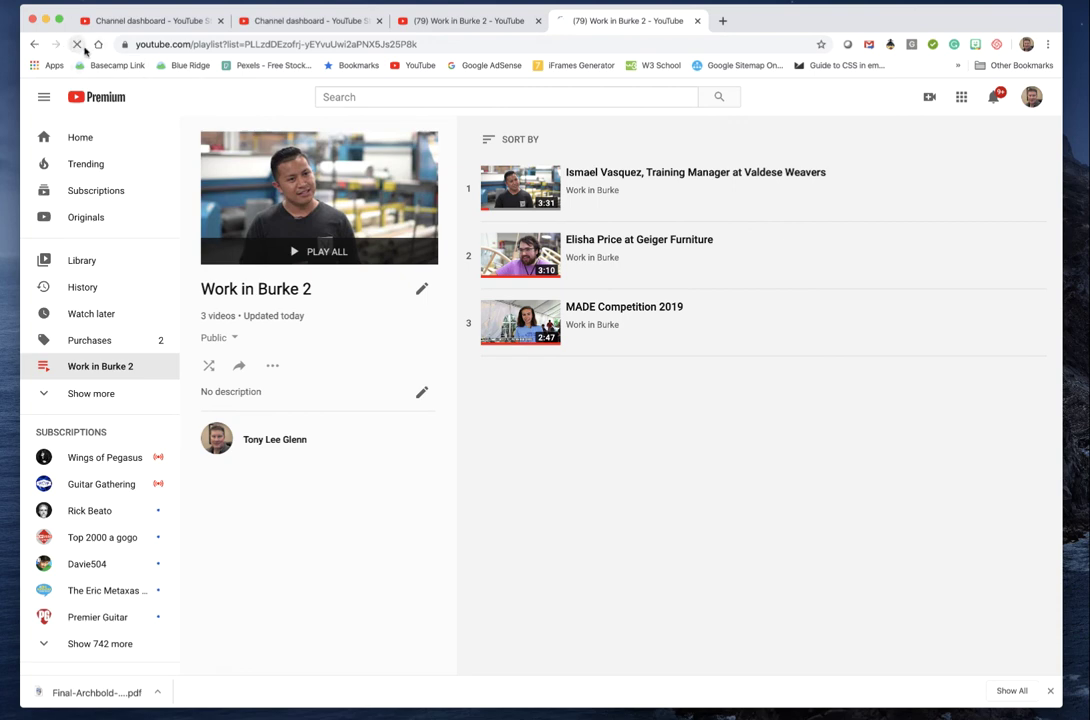